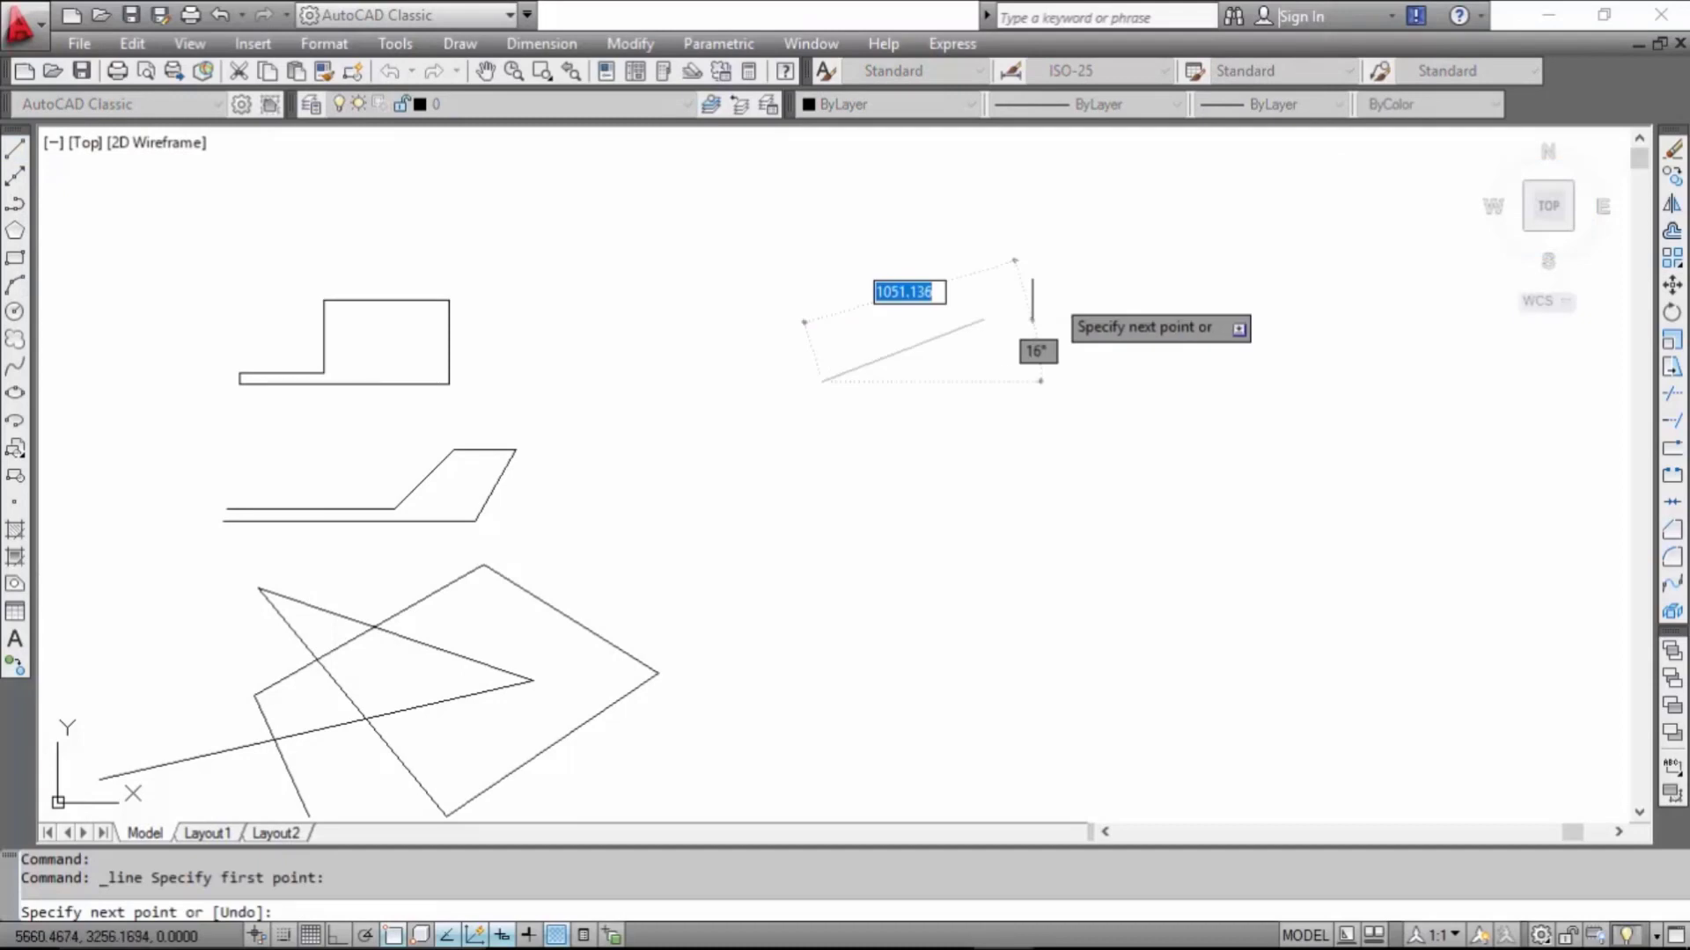
Step: Draw the triangle's first side as a line 40 units long at 60° from the placed start point
type("4")
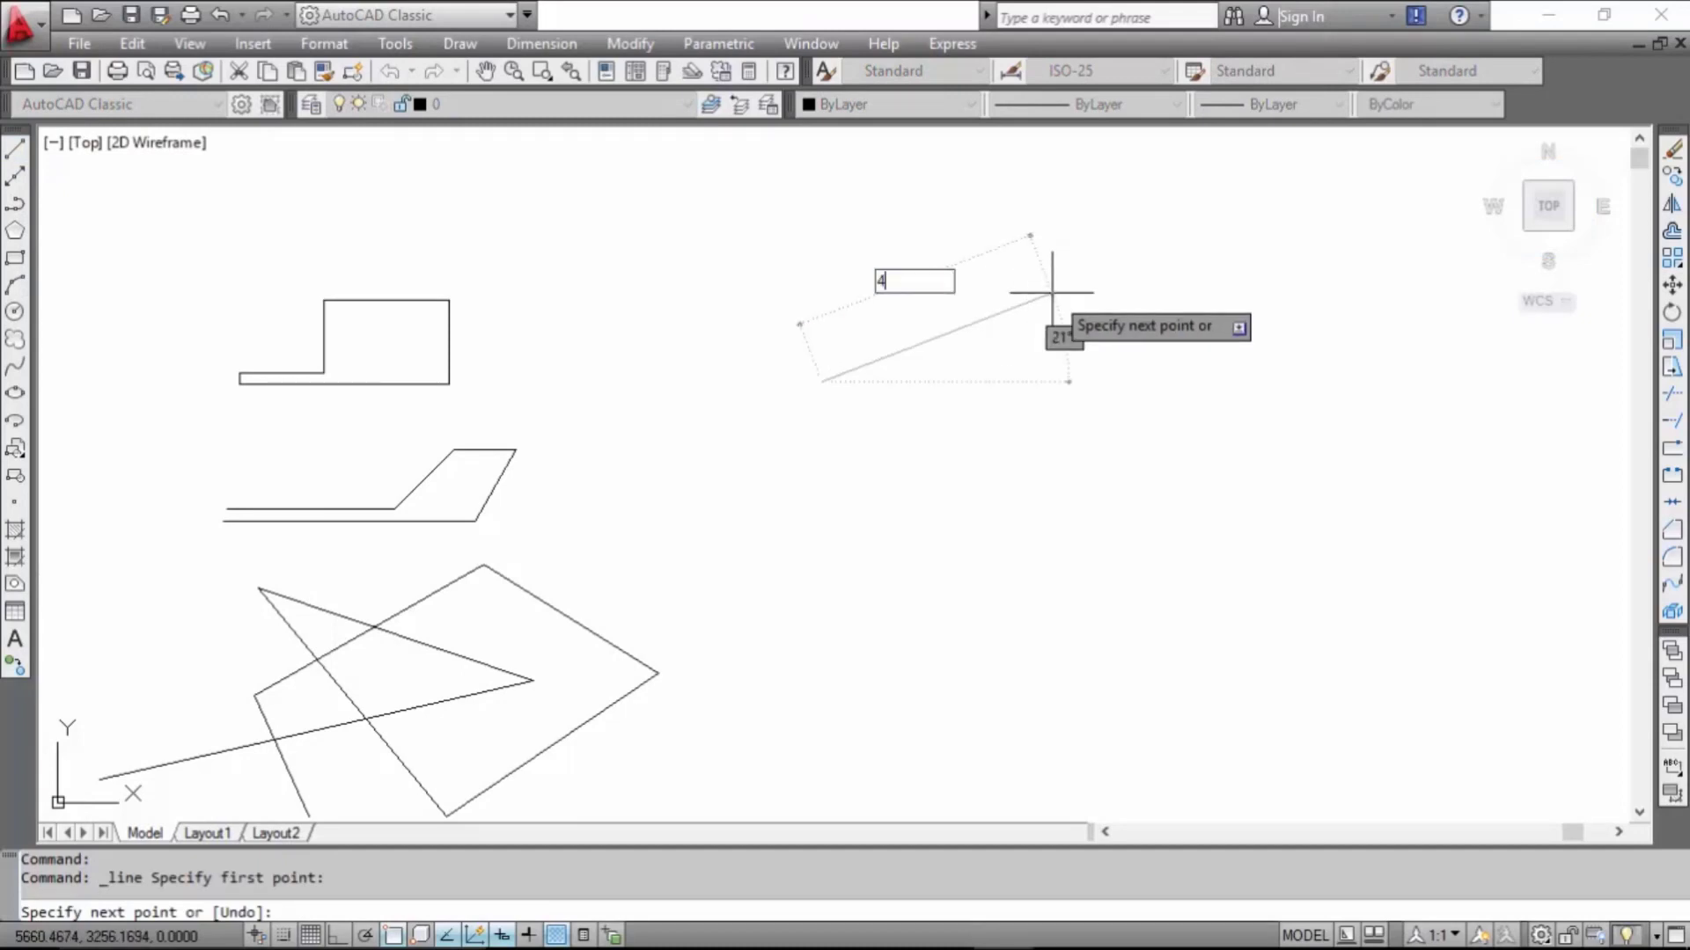
type("0")
key("Tab")
type("60")
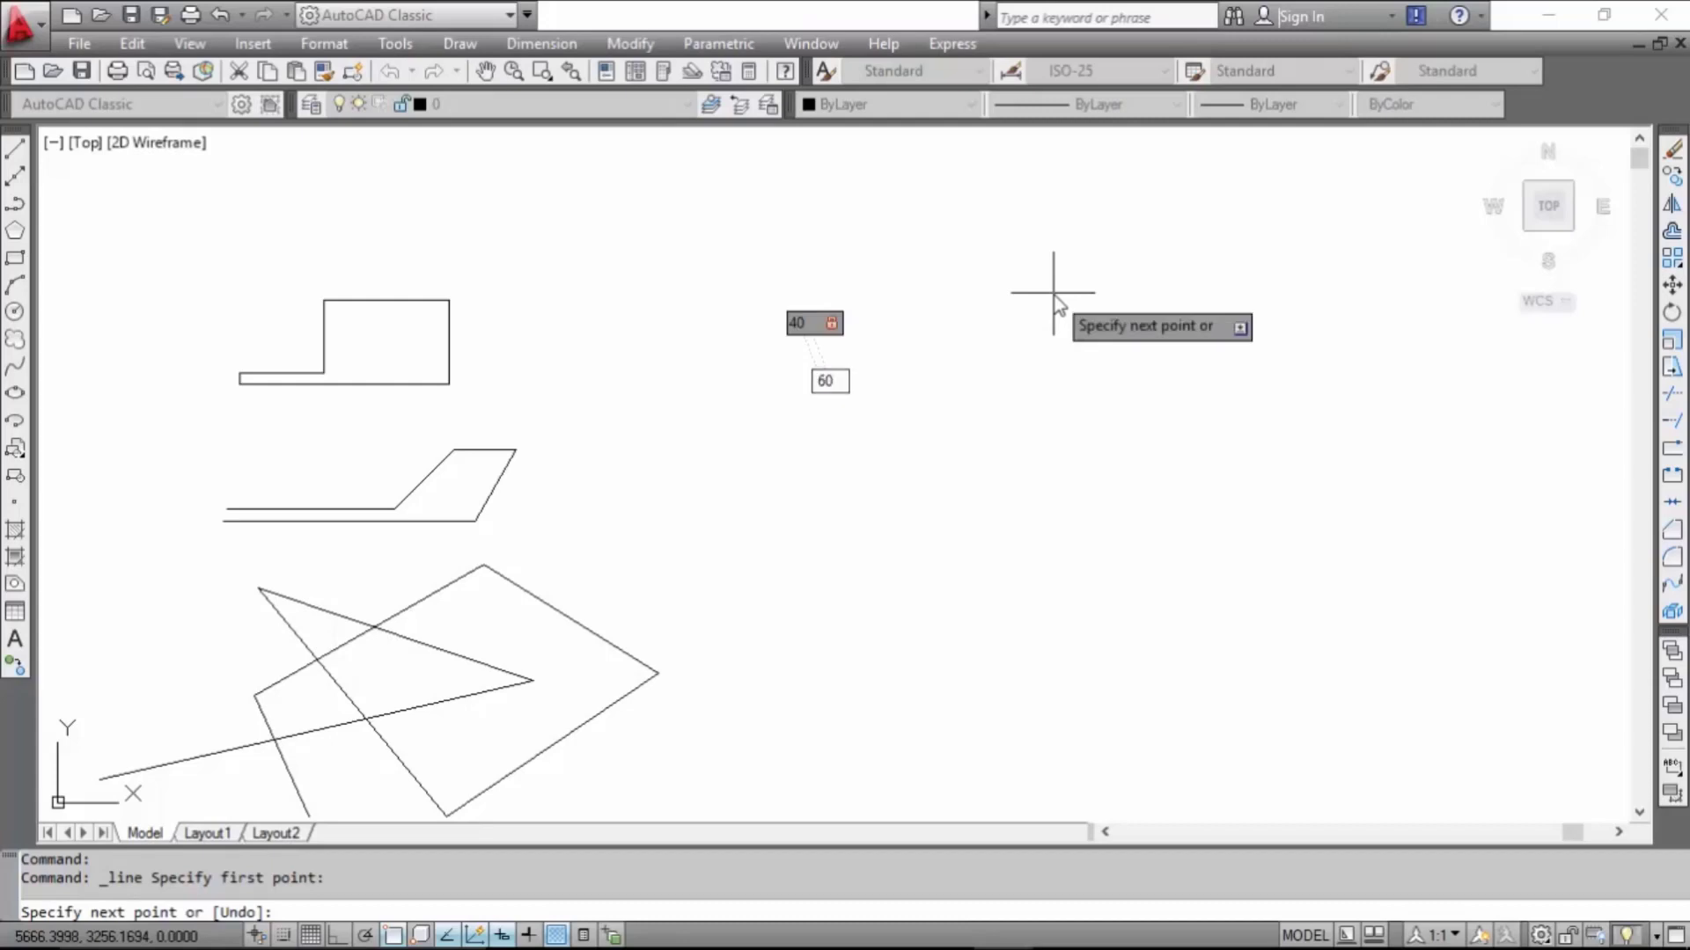
key("Return")
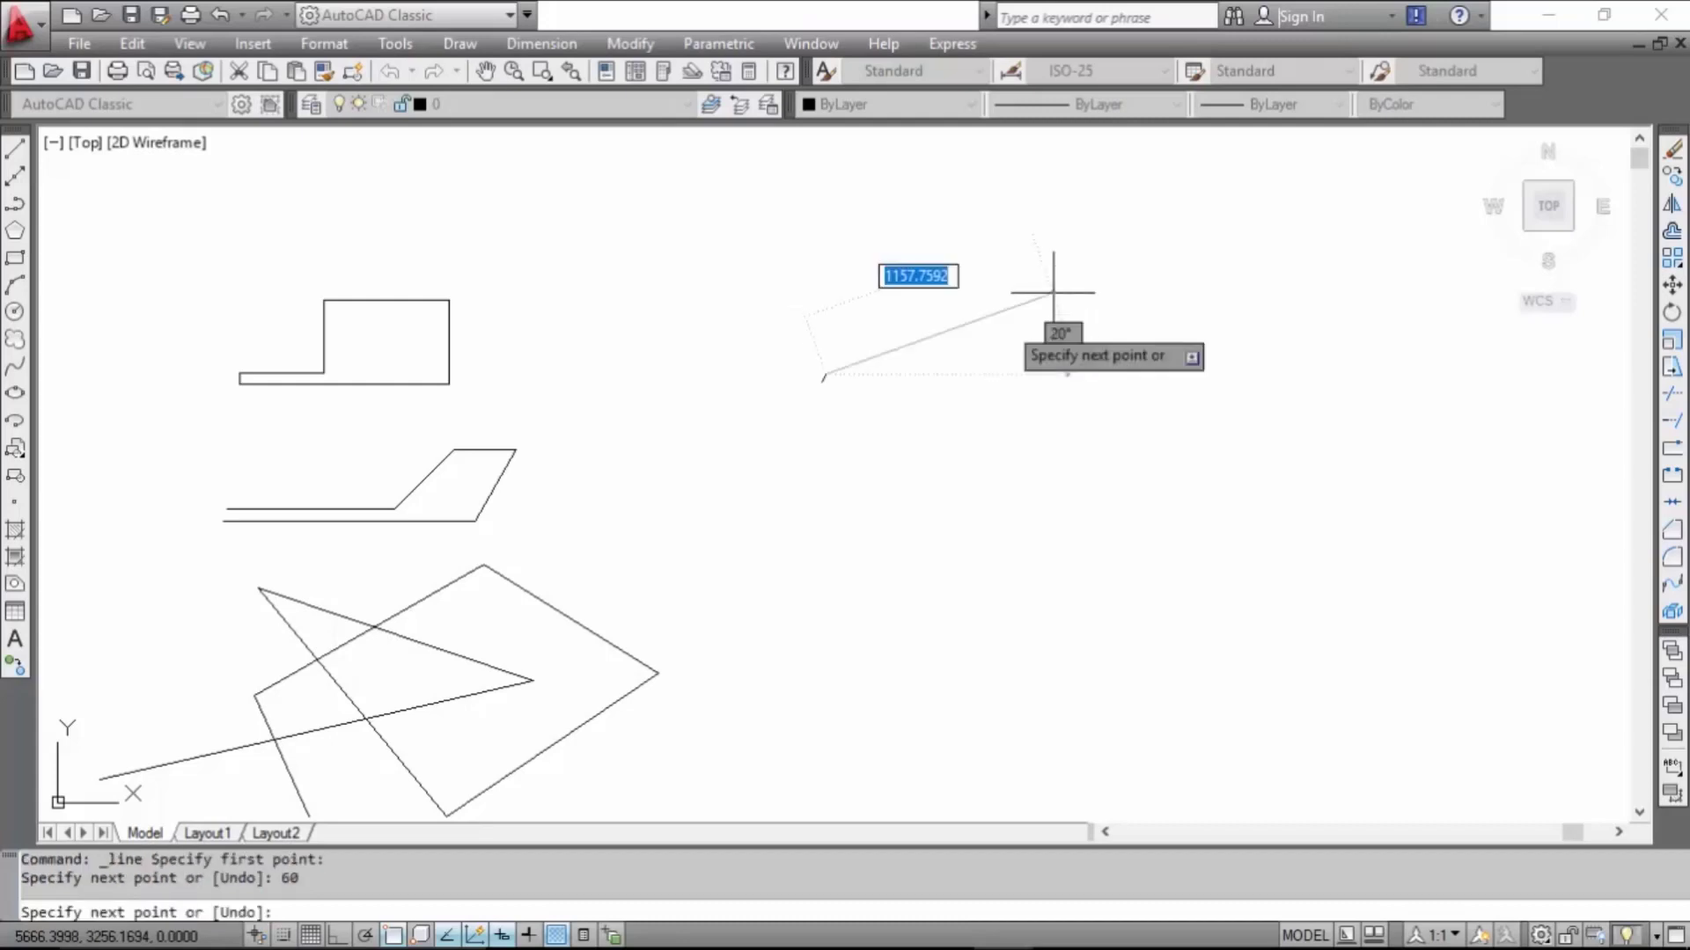
Step: Draw the second side 40 units long sloping down at 60° and the base 40 units at 180°, finishing the line triangle
scroll(825, 388, "up", 5)
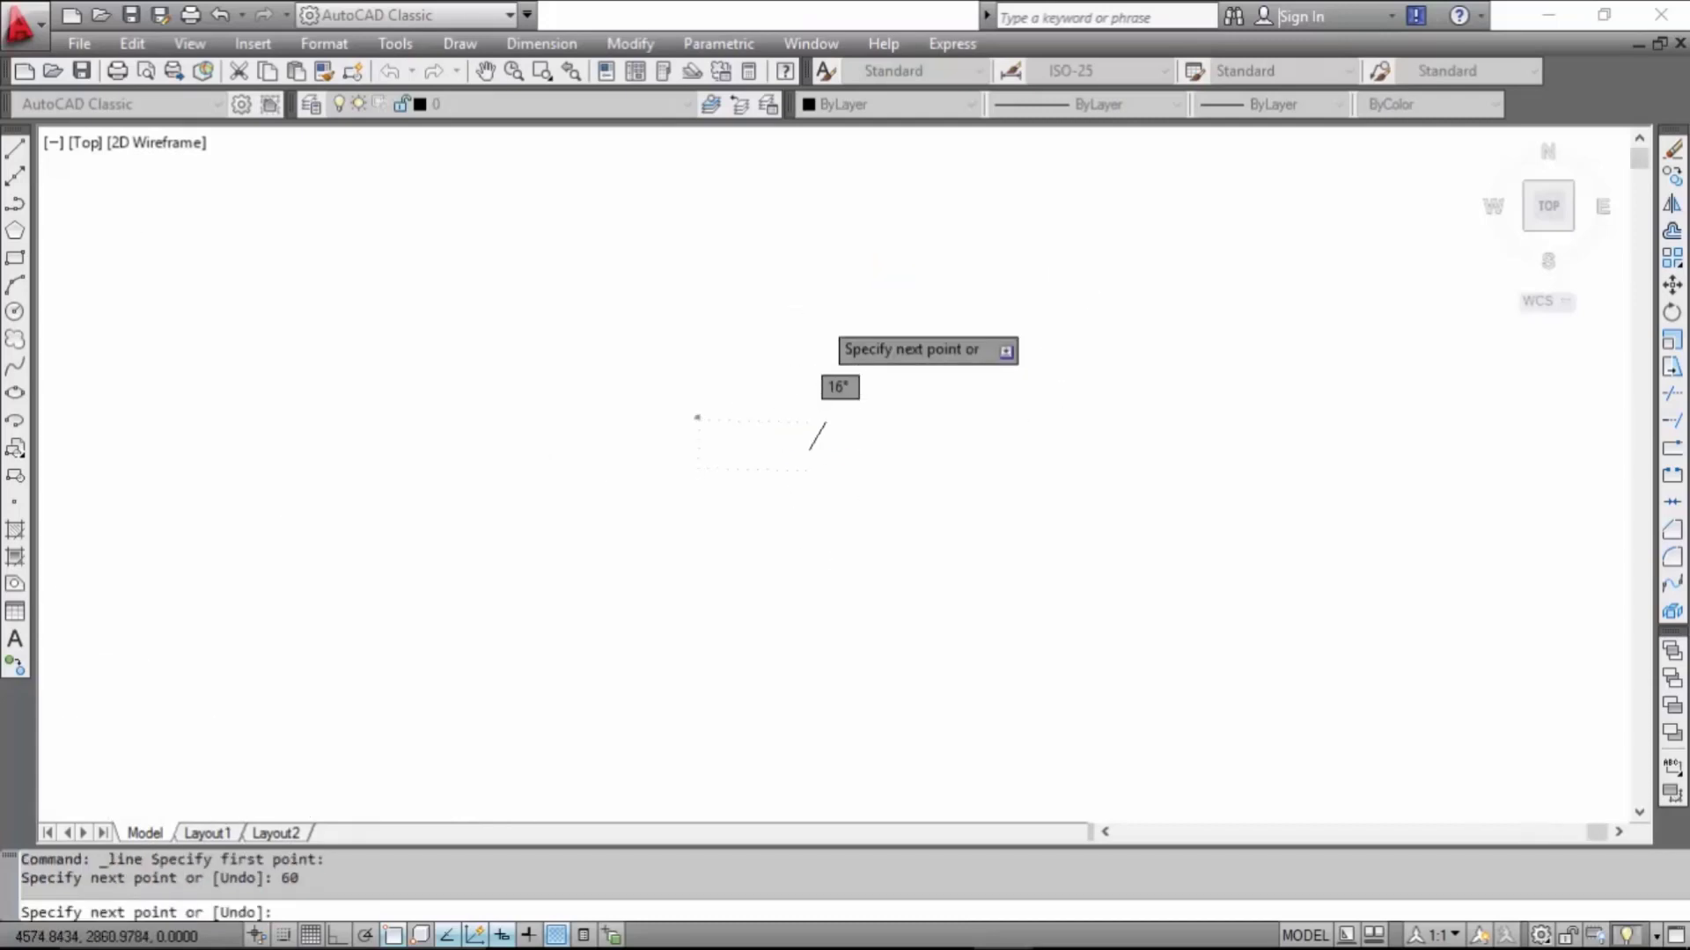
scroll(807, 448, "up", 5)
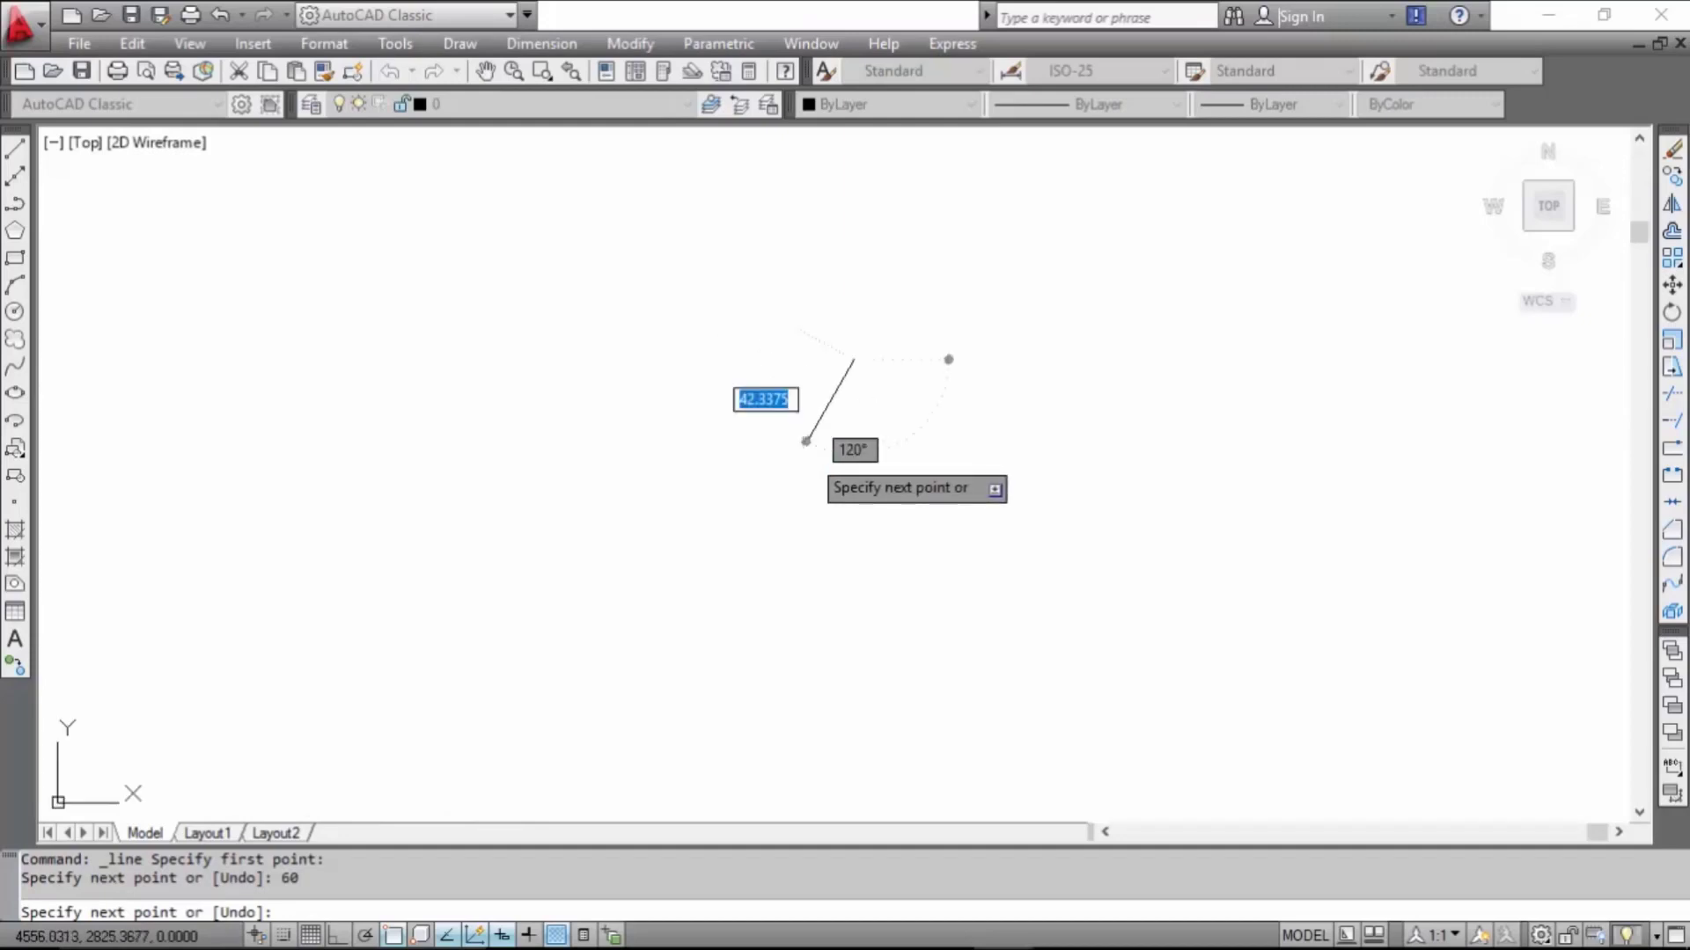
scroll(875, 352, "up", 5)
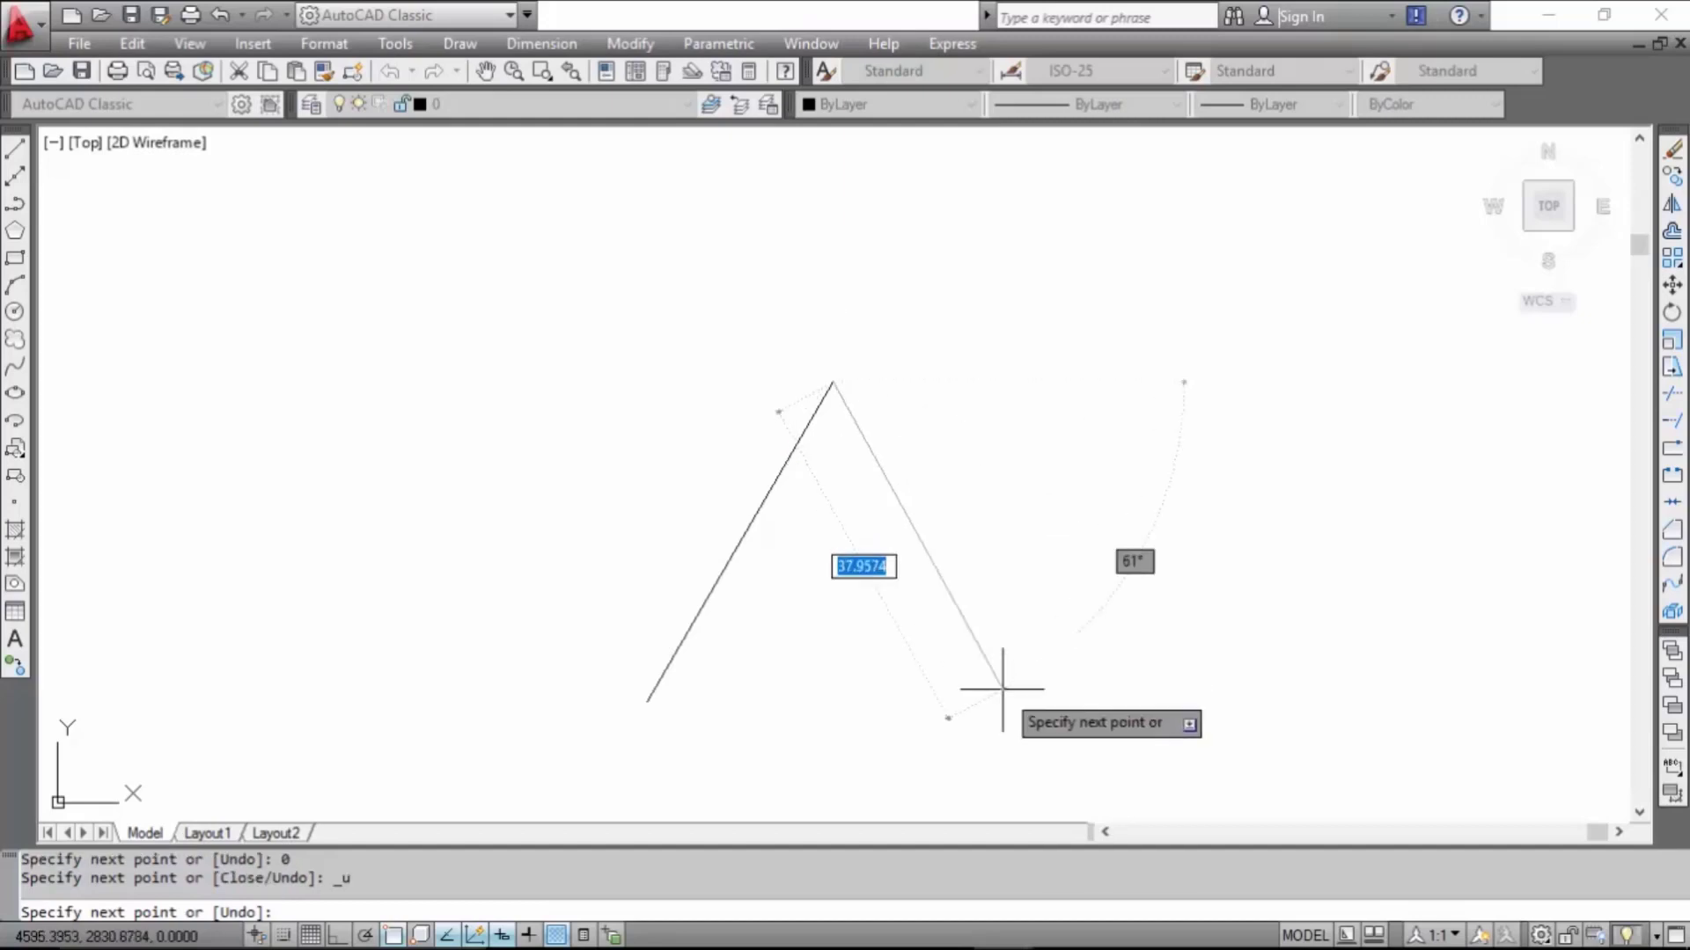
type("40")
key("Tab")
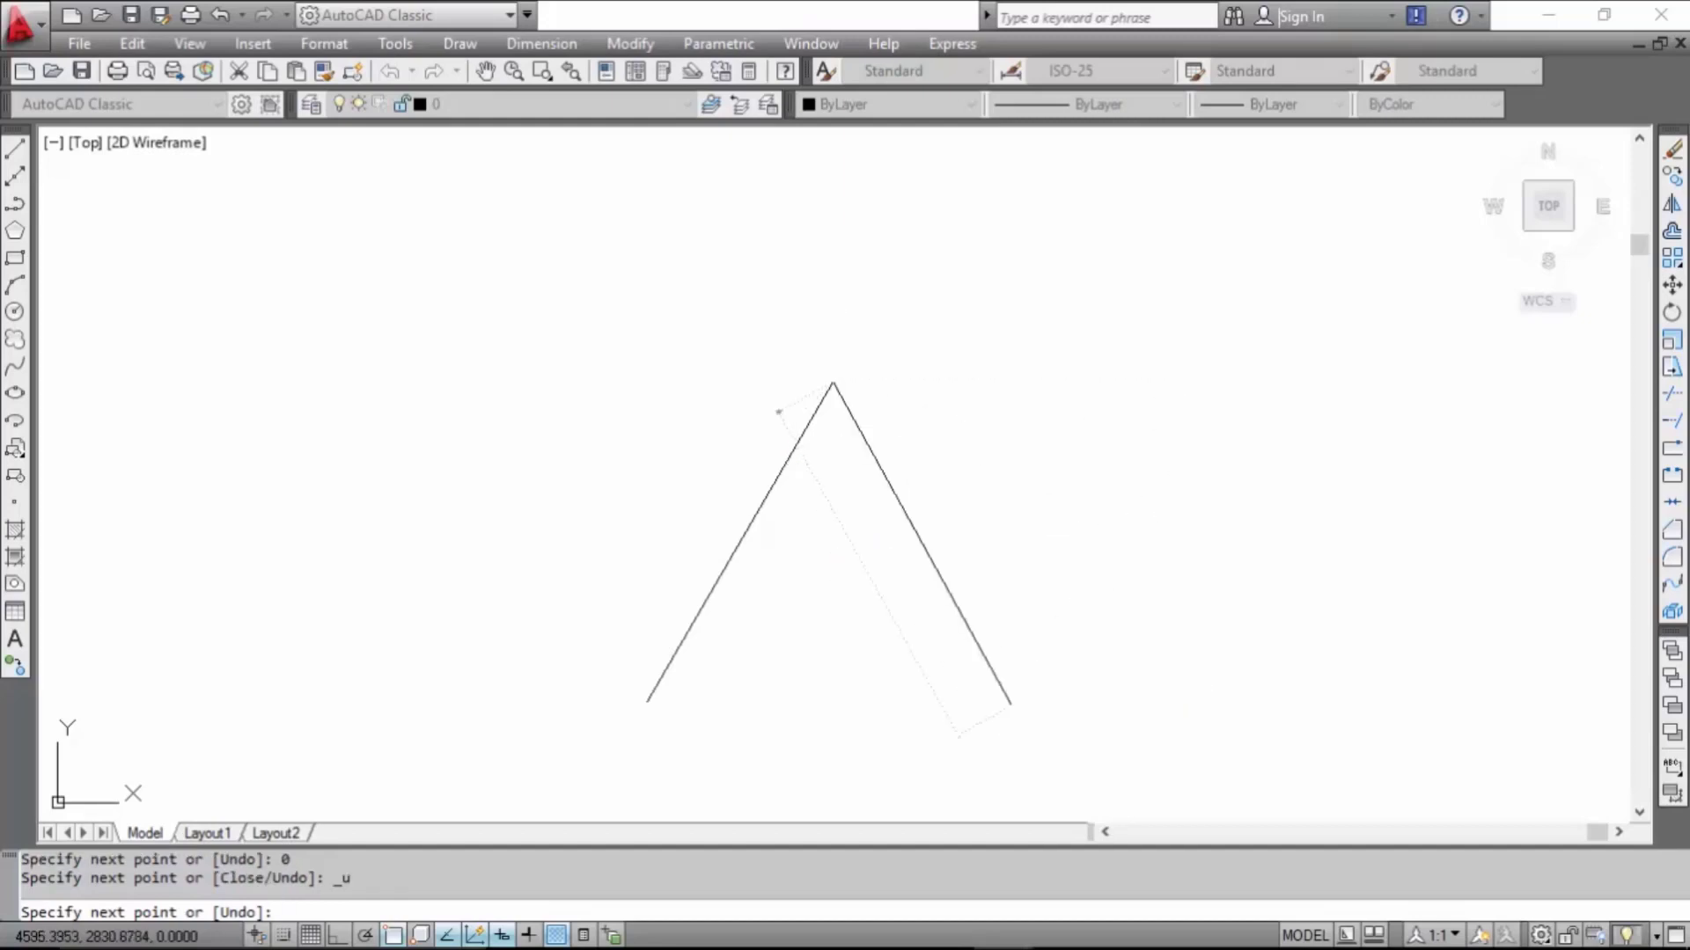
type("60")
key("Return")
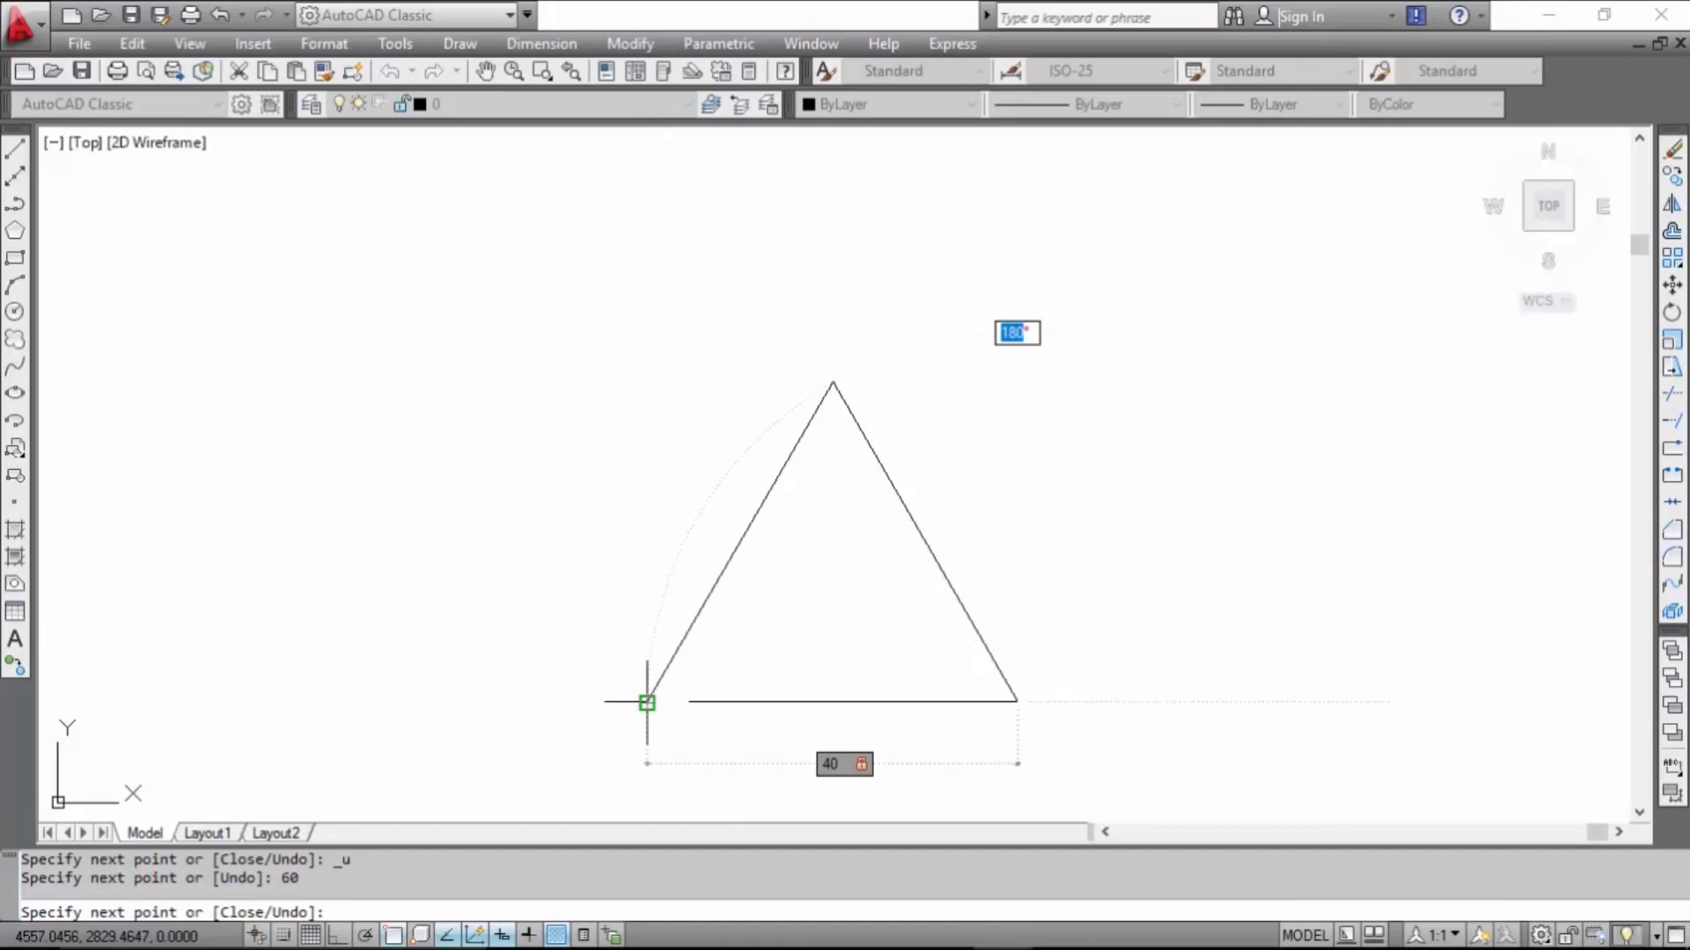
key("Return")
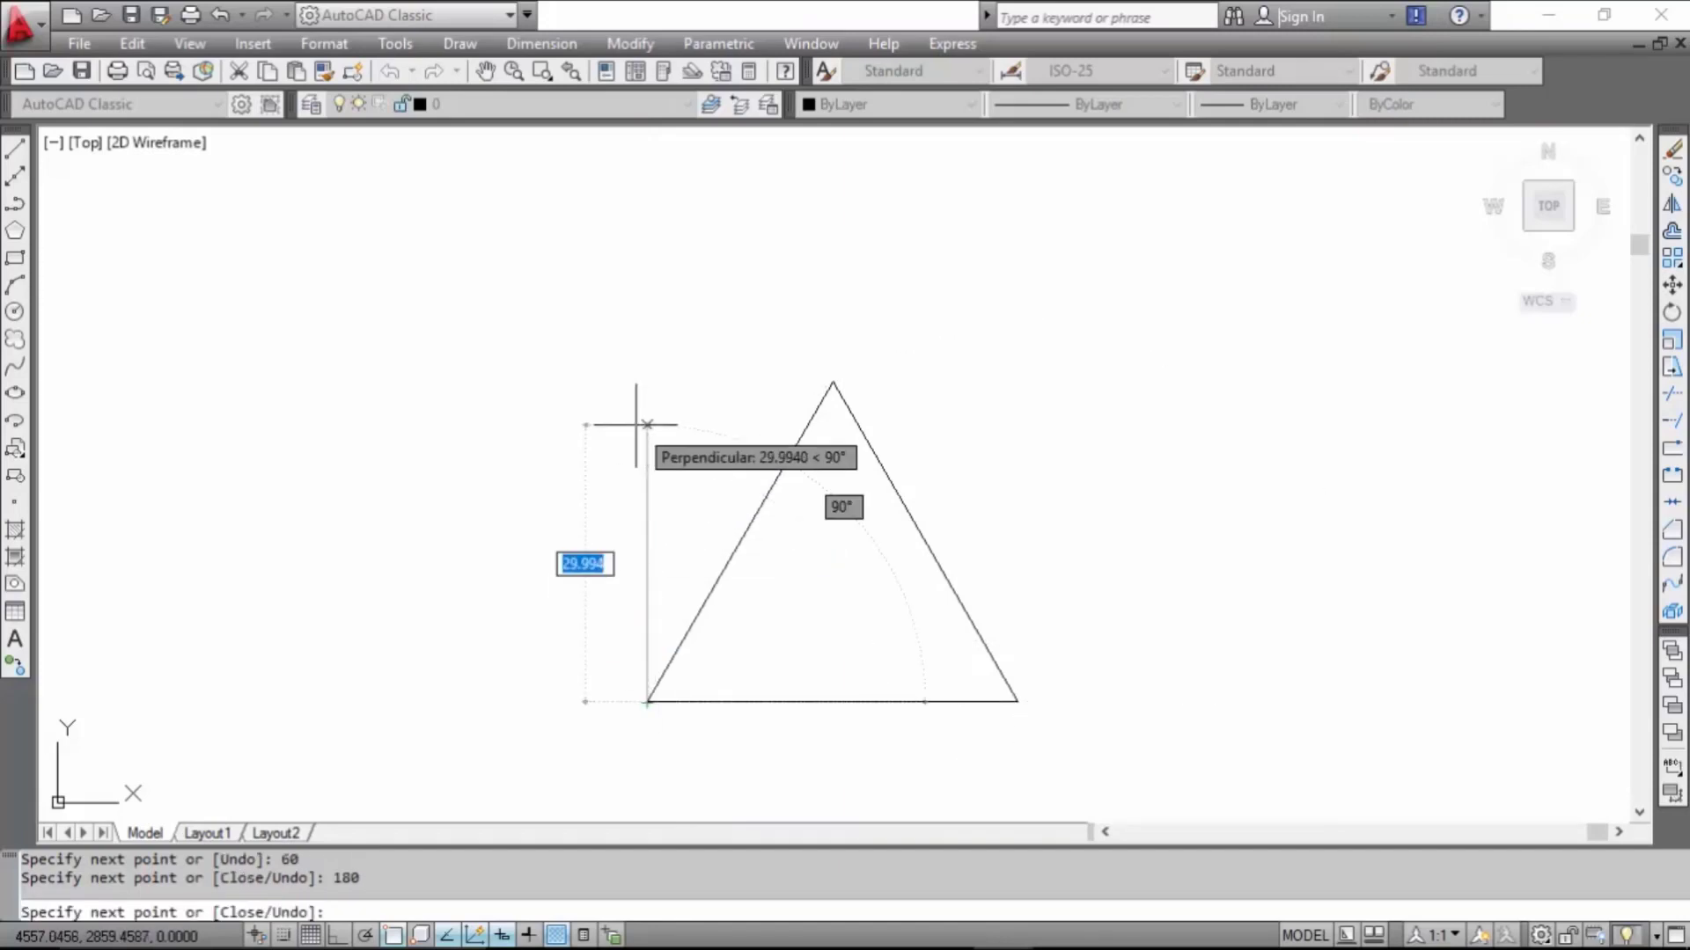
key("Escape")
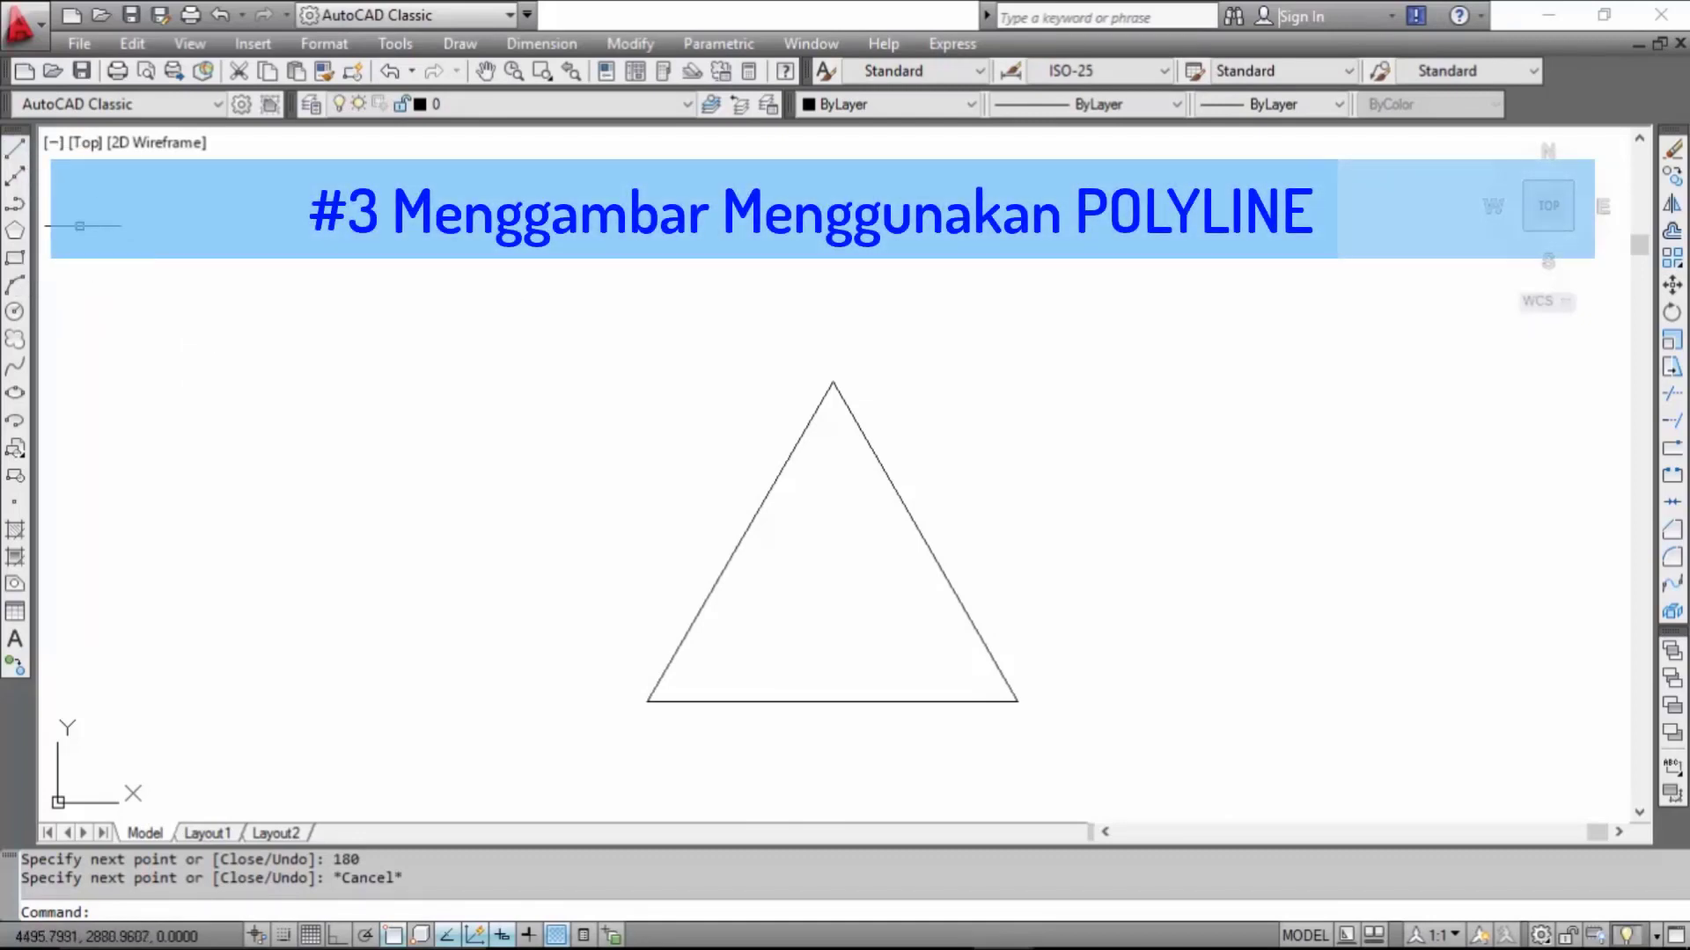
Step: Start a polyline in the empty area left of the triangle and draw its first segment 40 units long at 60°
left_click(15, 206)
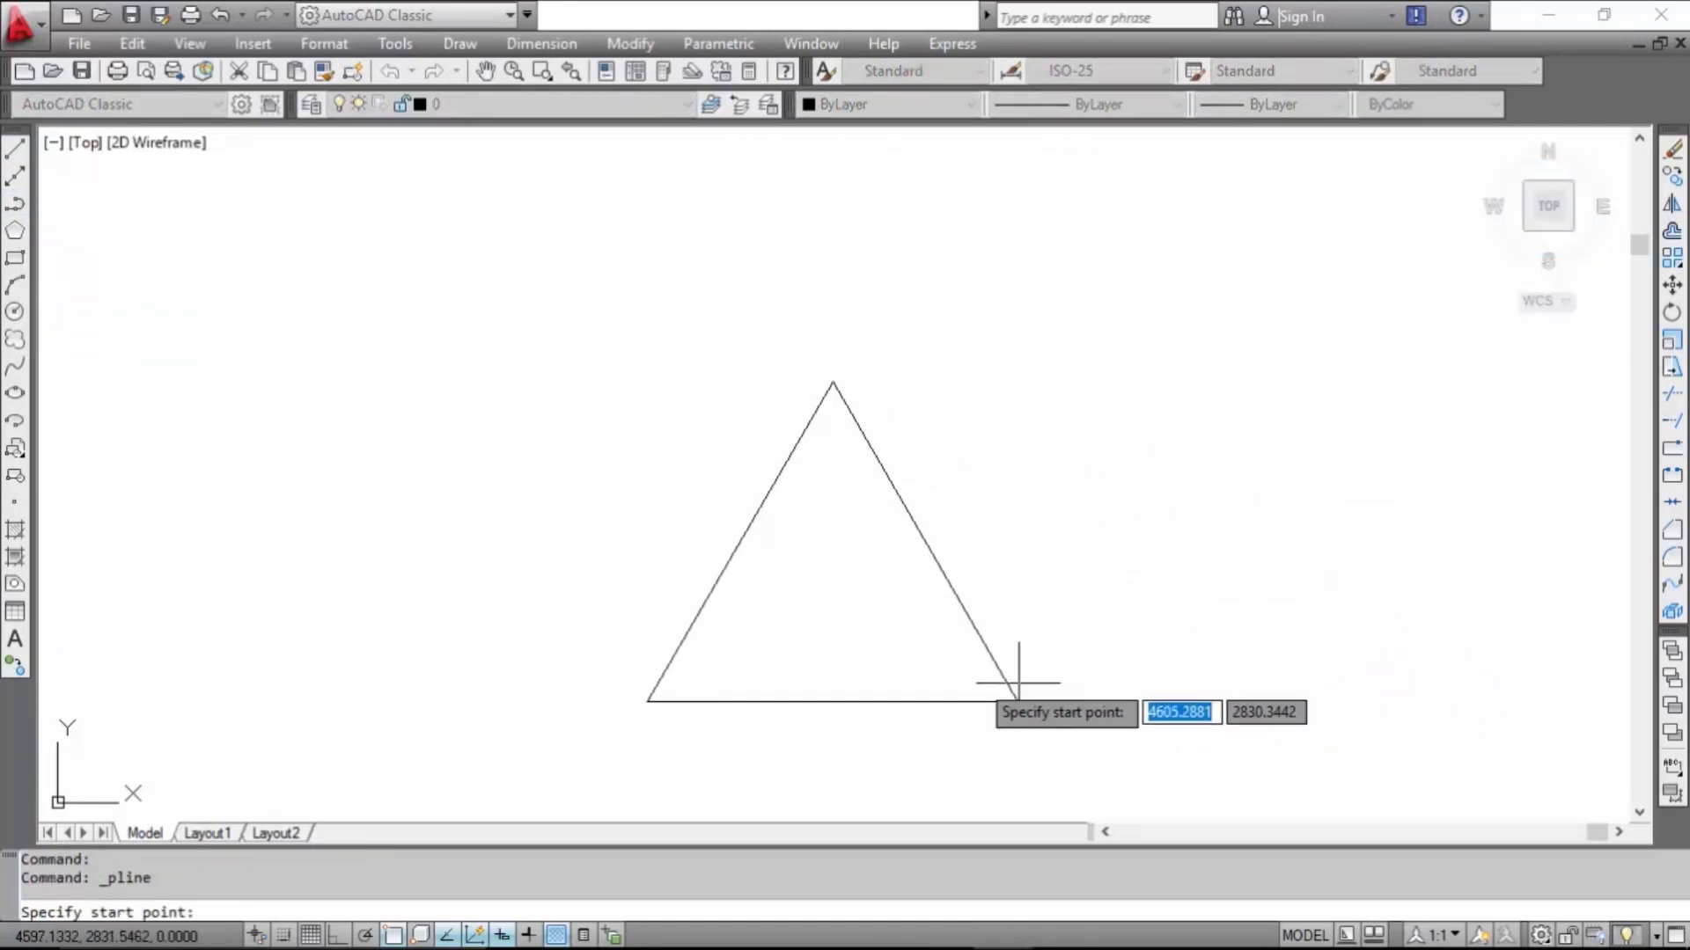
left_click(124, 695)
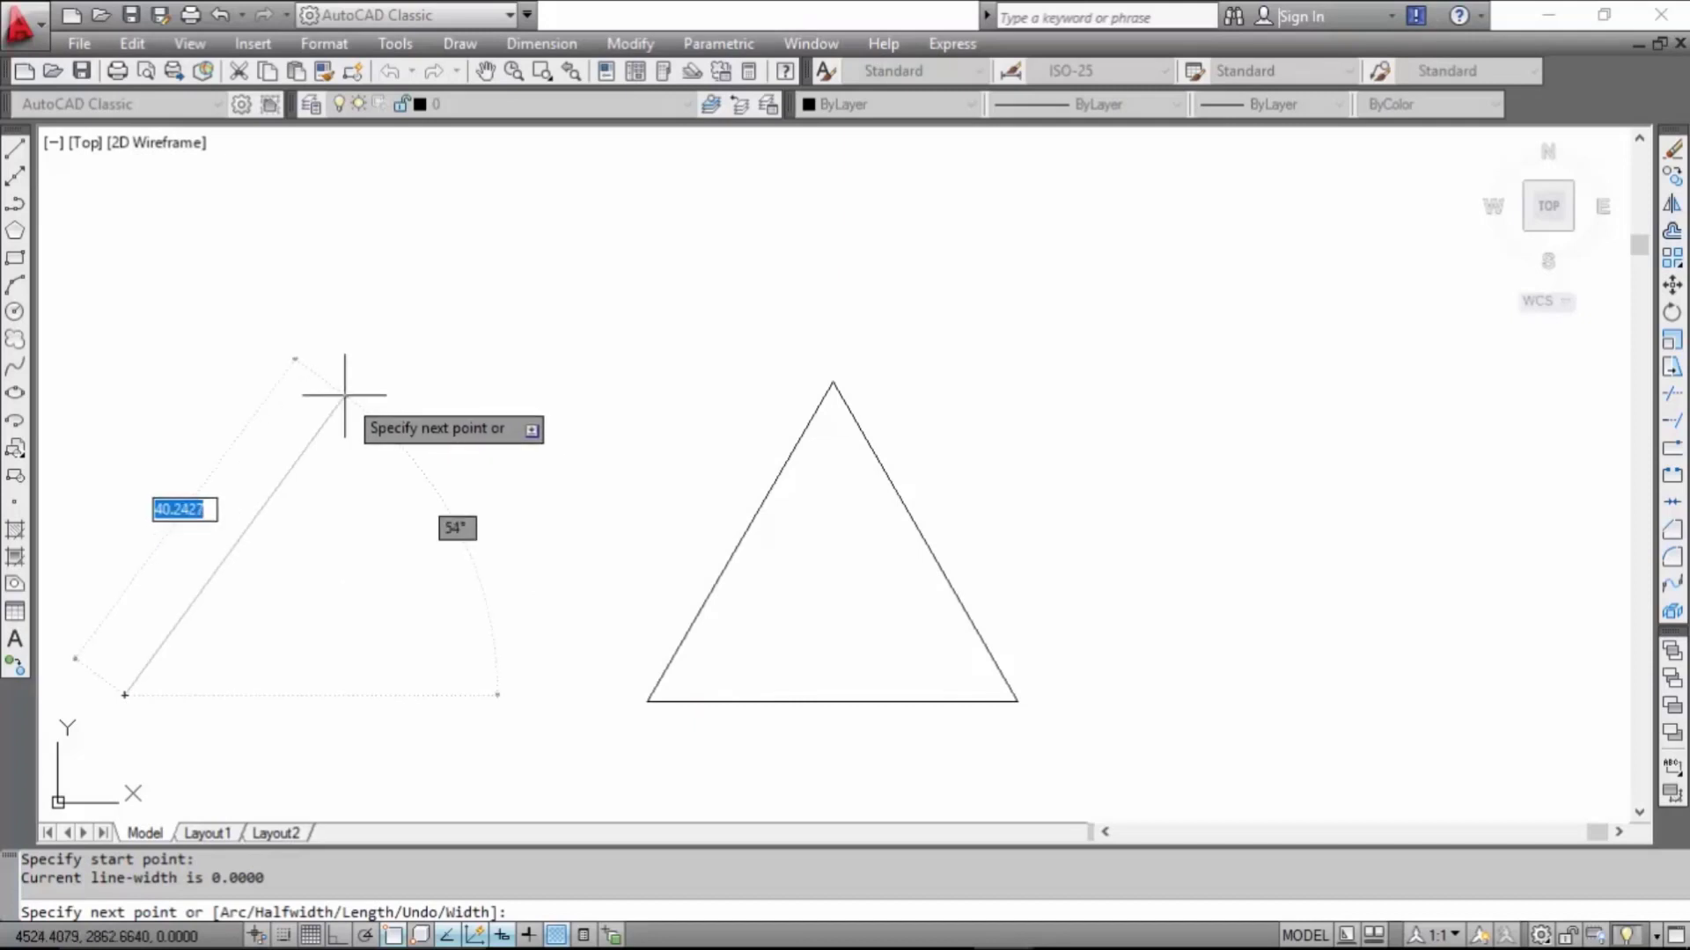
type("4")
type("0")
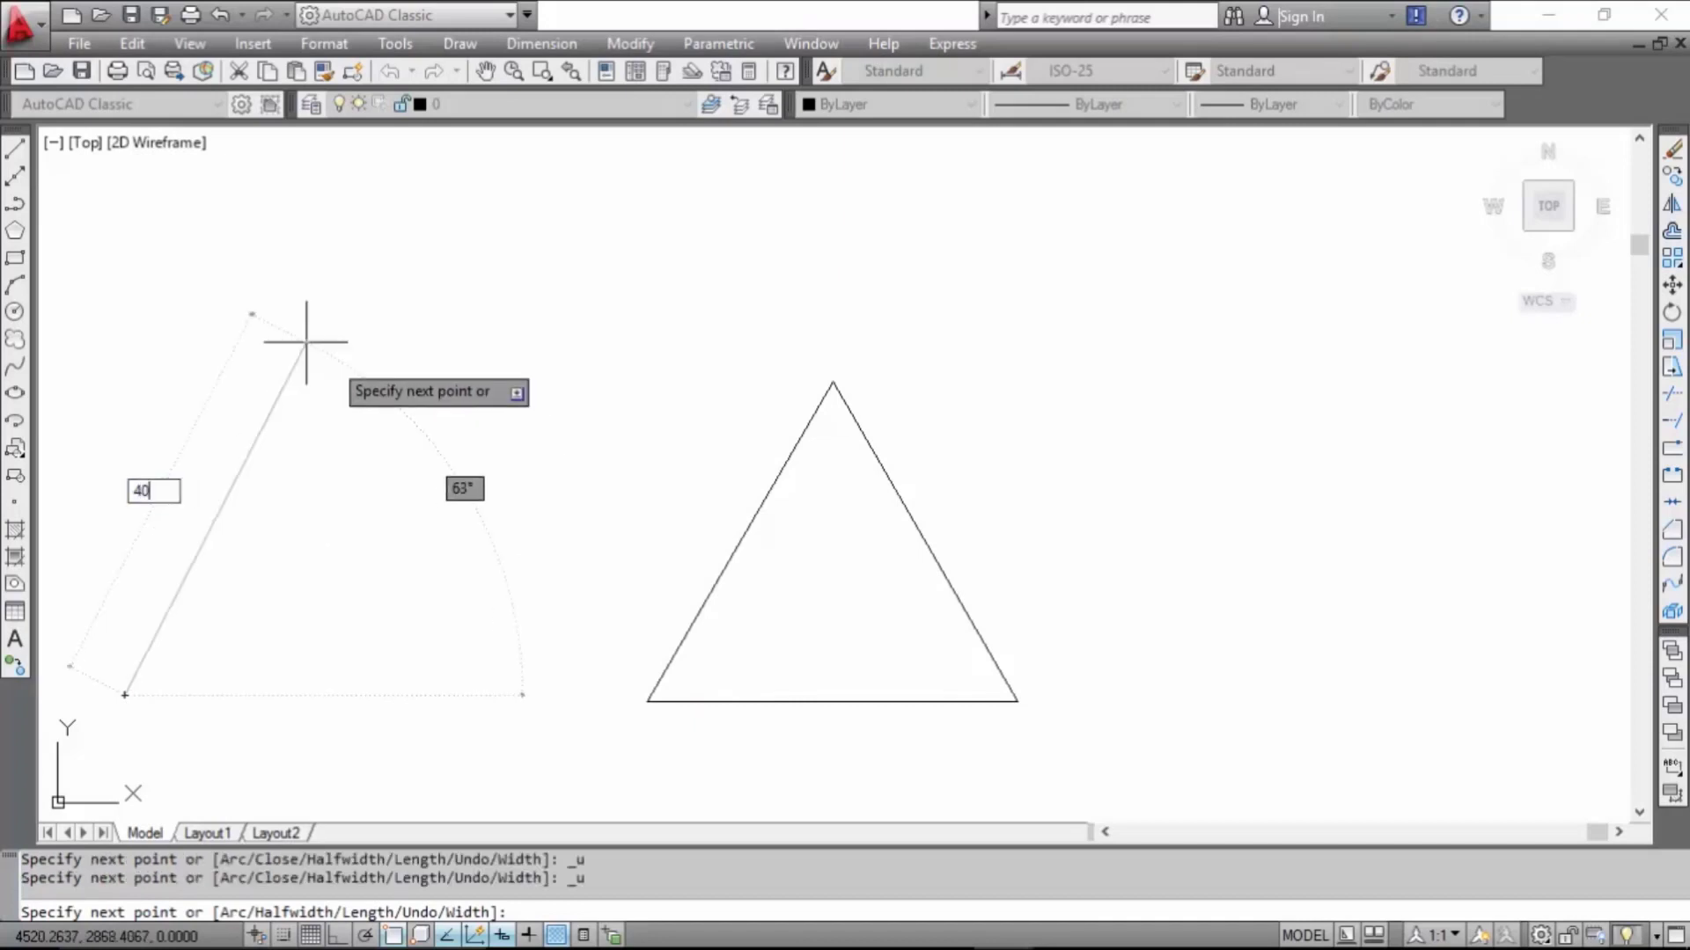
key("Tab")
type("6")
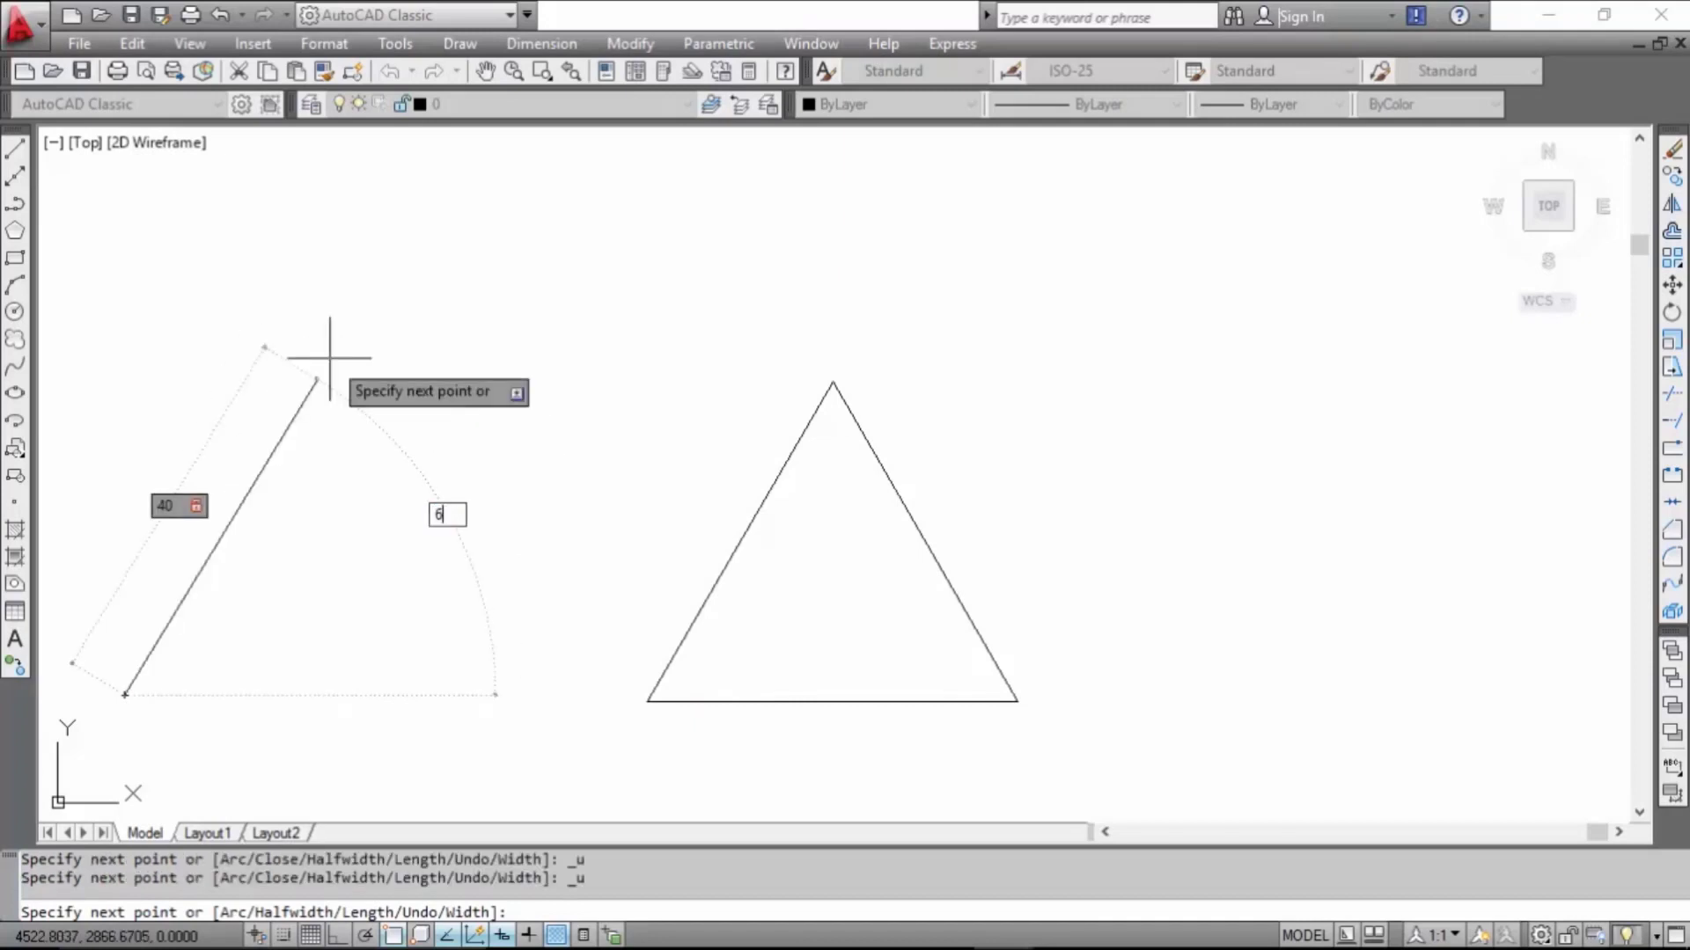
type("0")
key("Return")
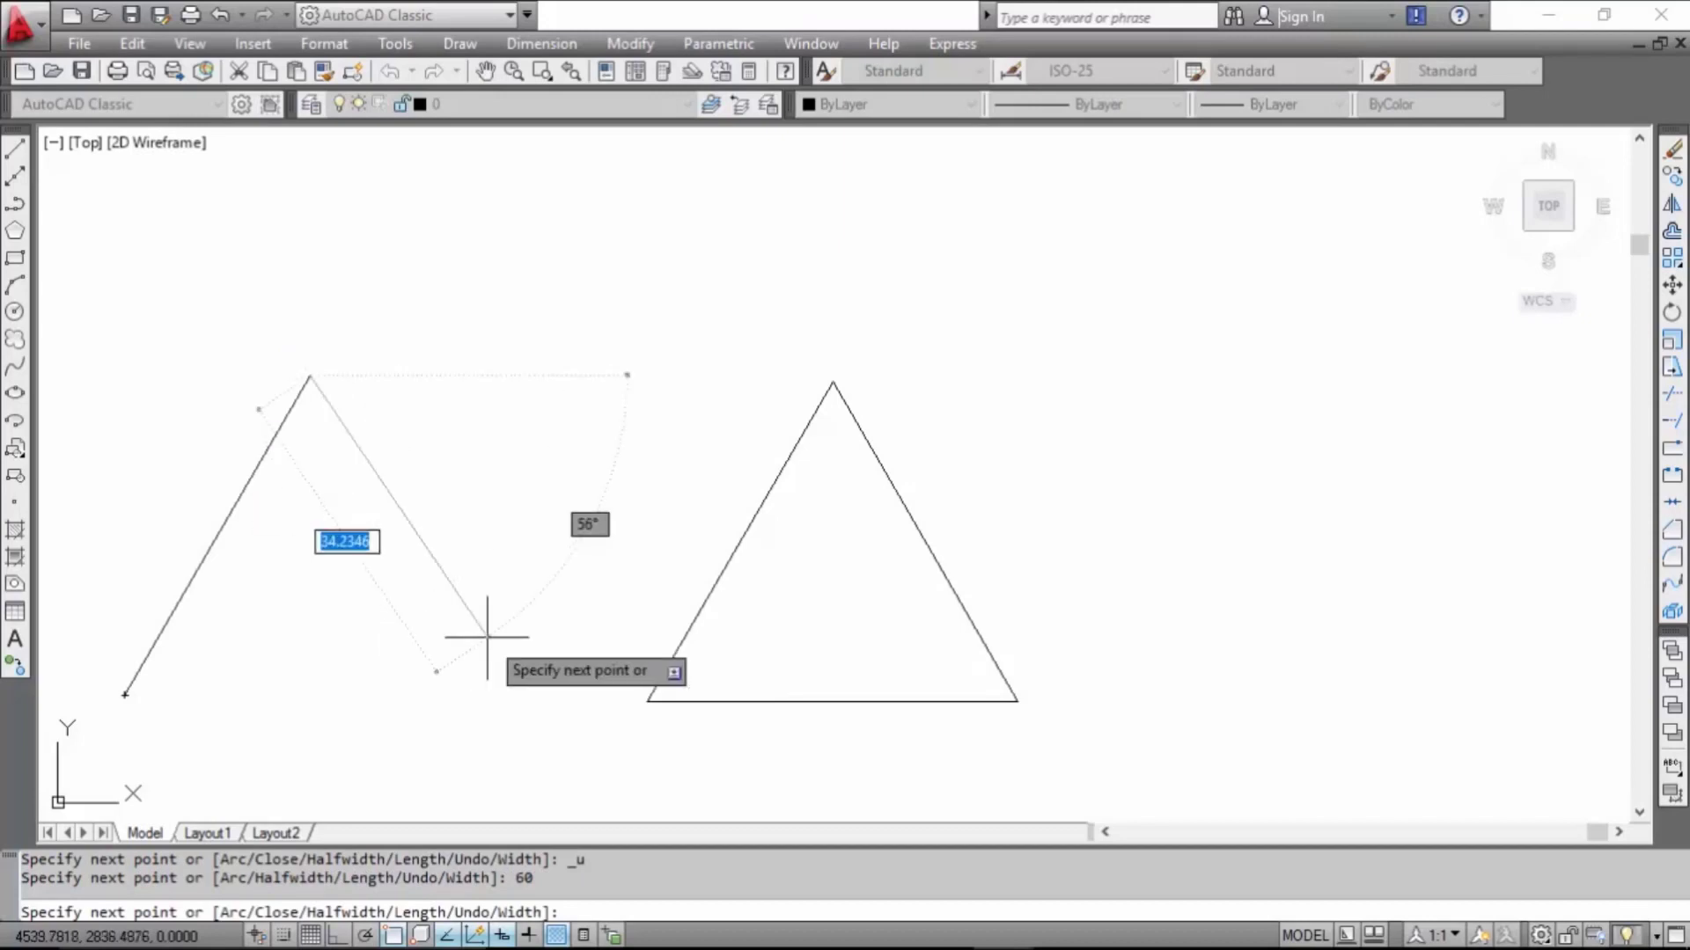
Step: Add the second polyline segment, 40 units long, sloping down from the apex at 60°
type("40")
key("Tab")
type("60")
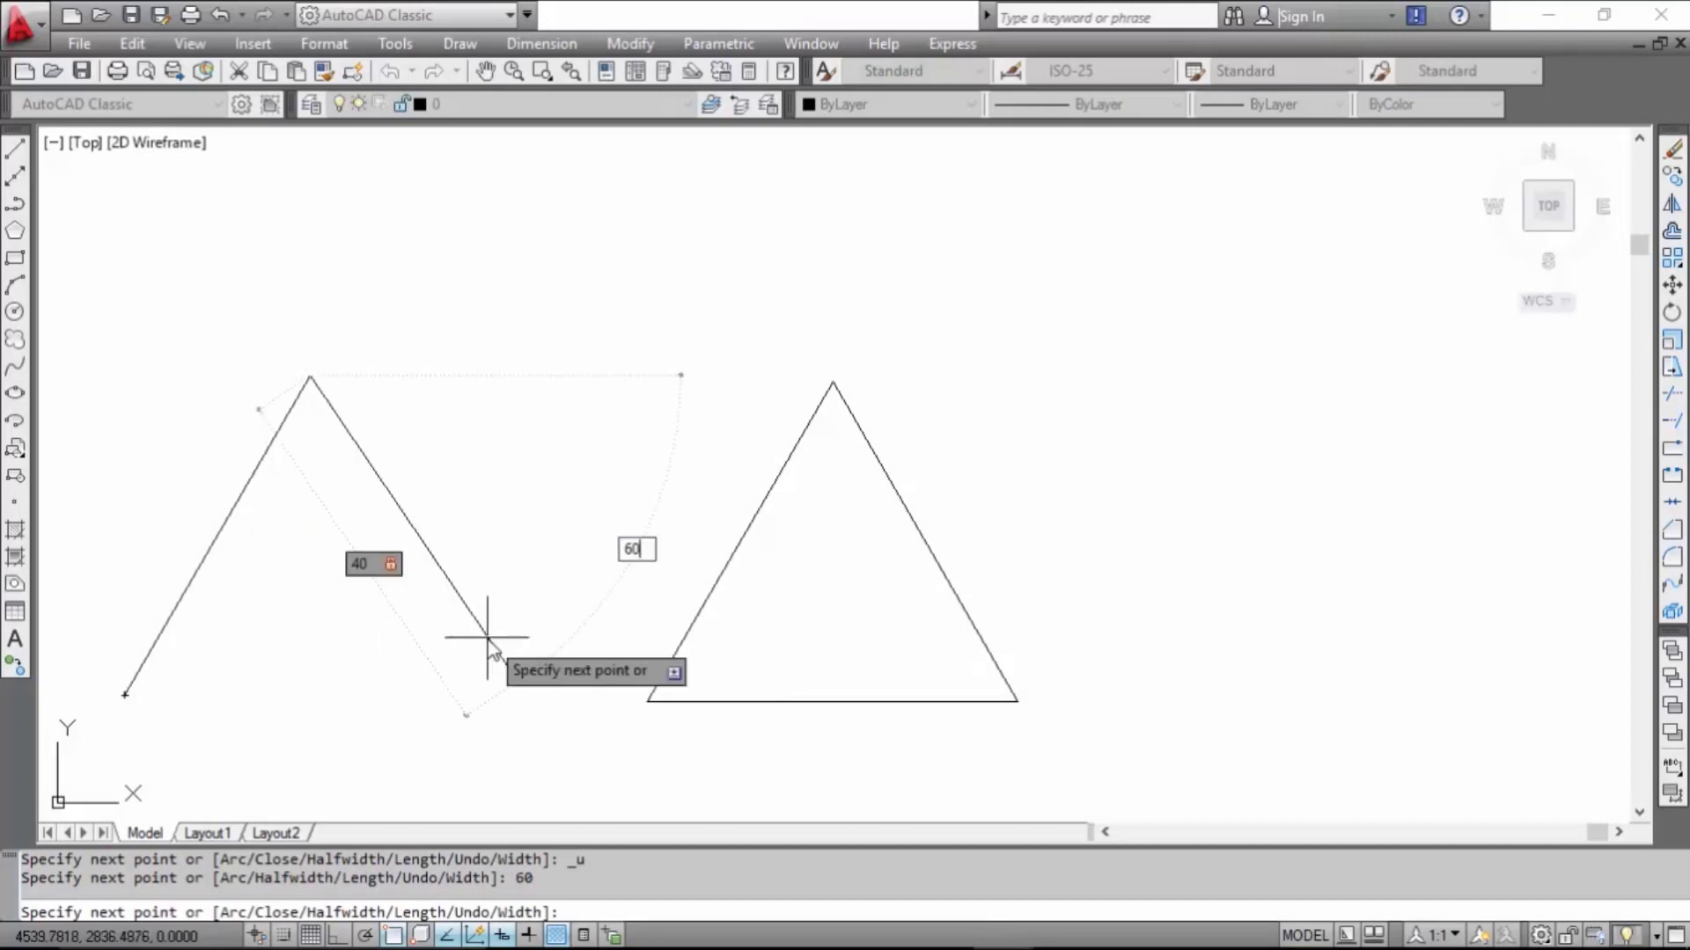
key("Return")
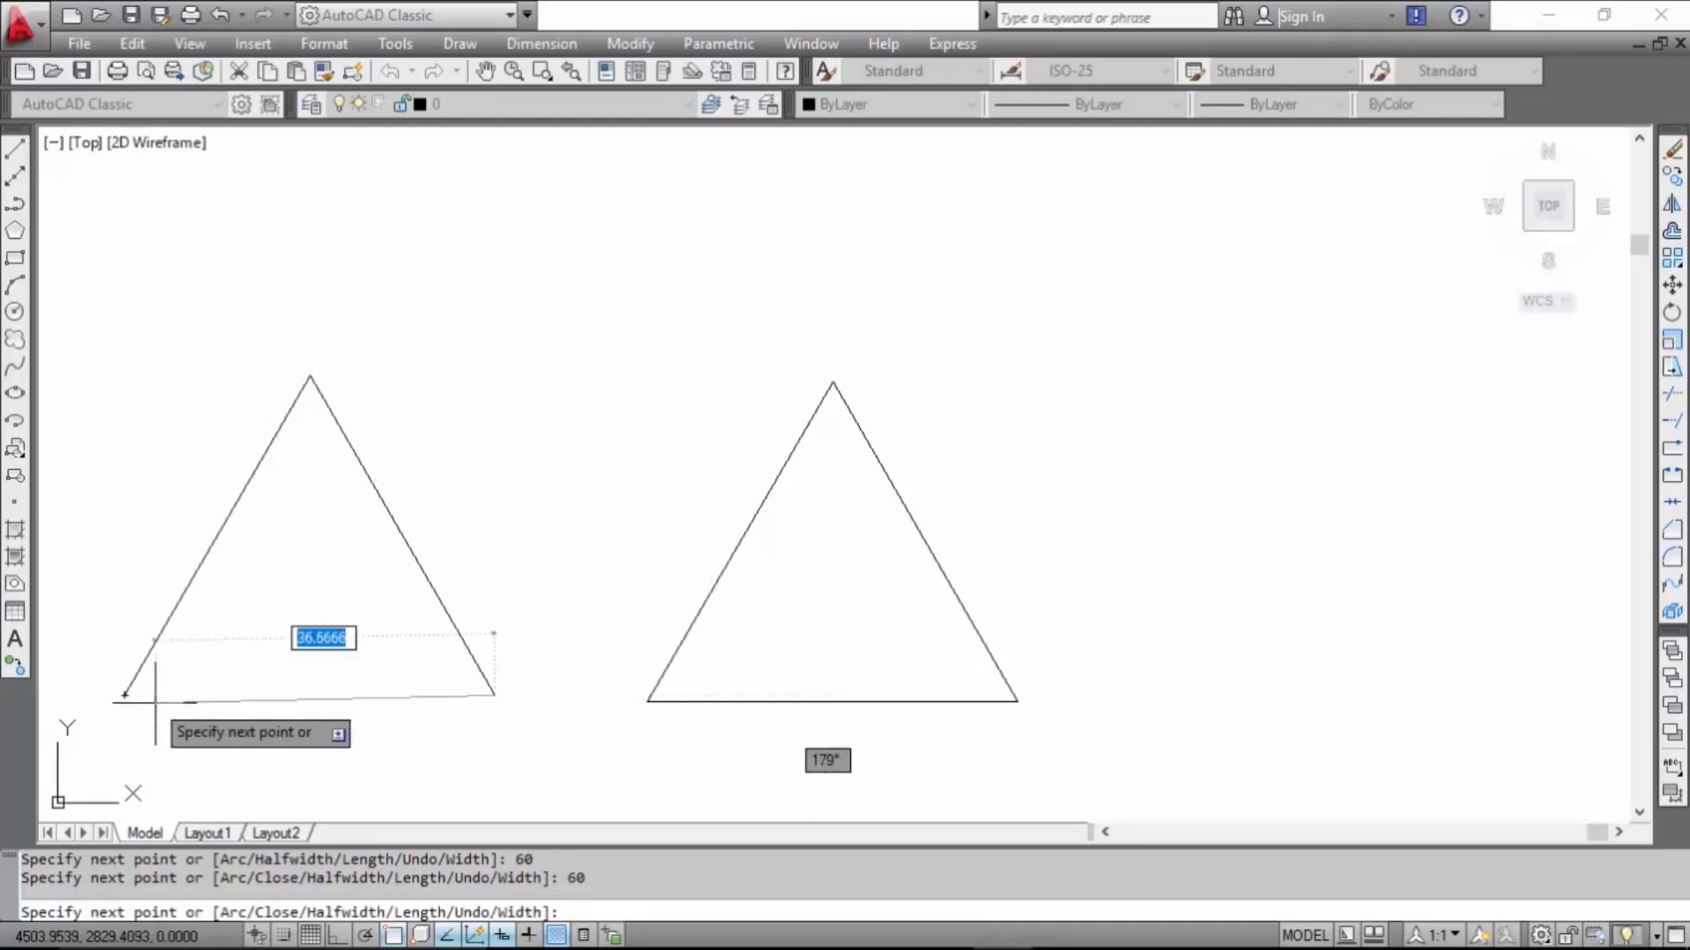
Step: Draw the polyline's base segment 40 units long at 180° back to the start point and end the polyline
type("40")
key("Tab")
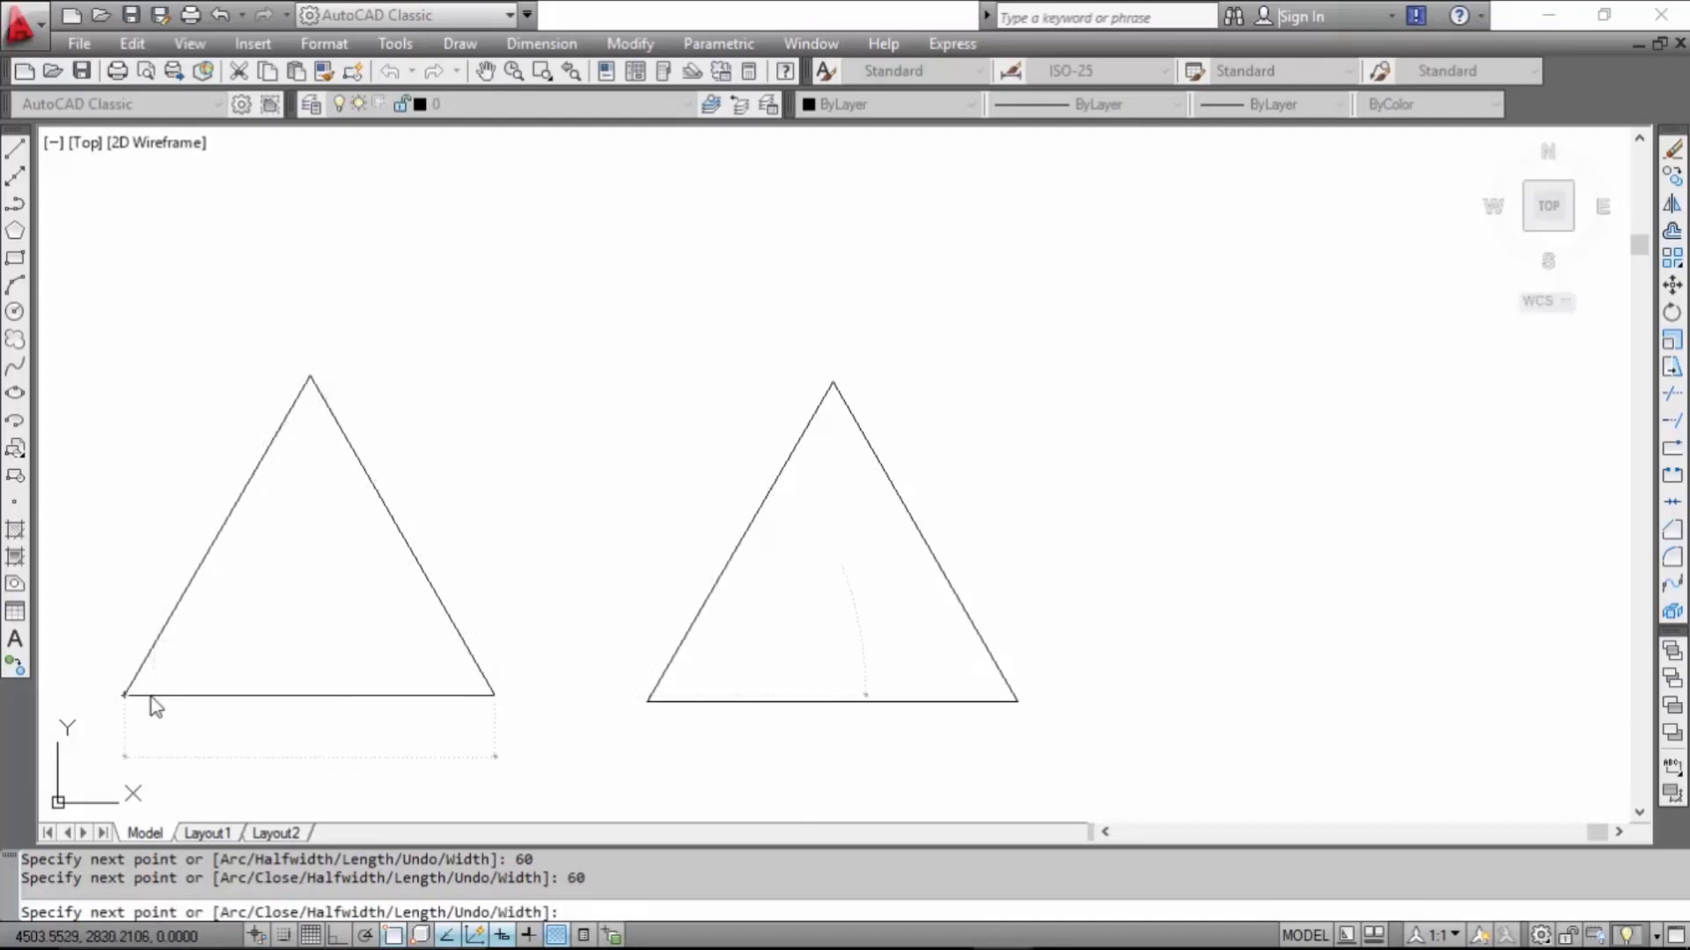
type("180")
key("Return")
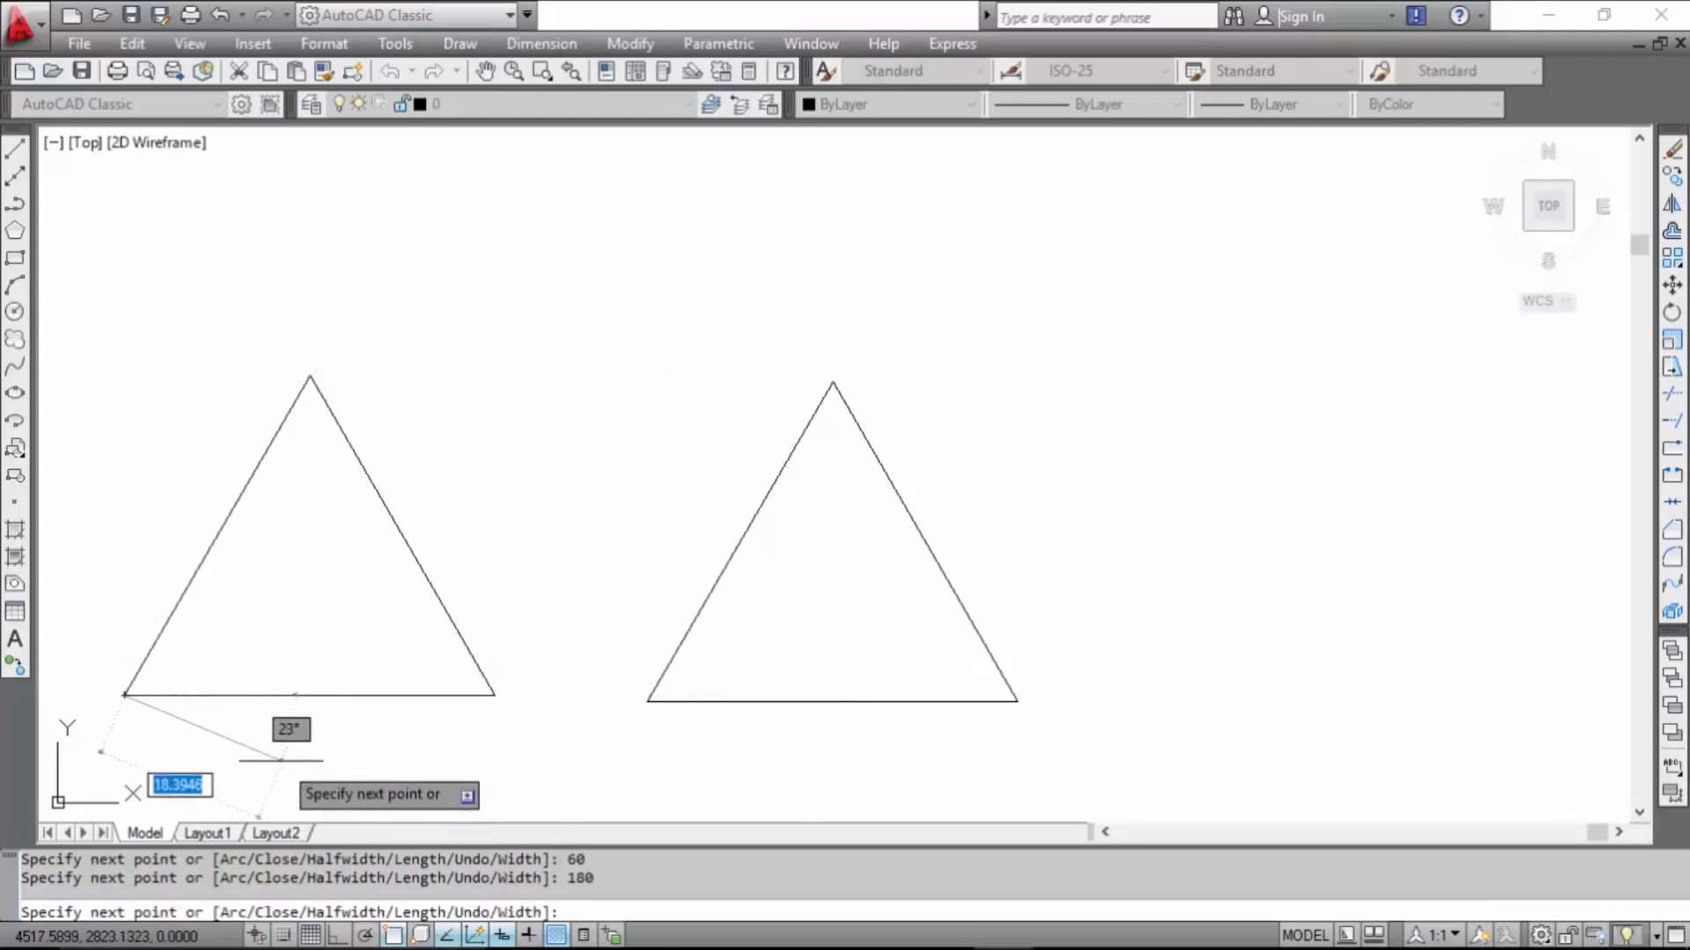
key("Escape")
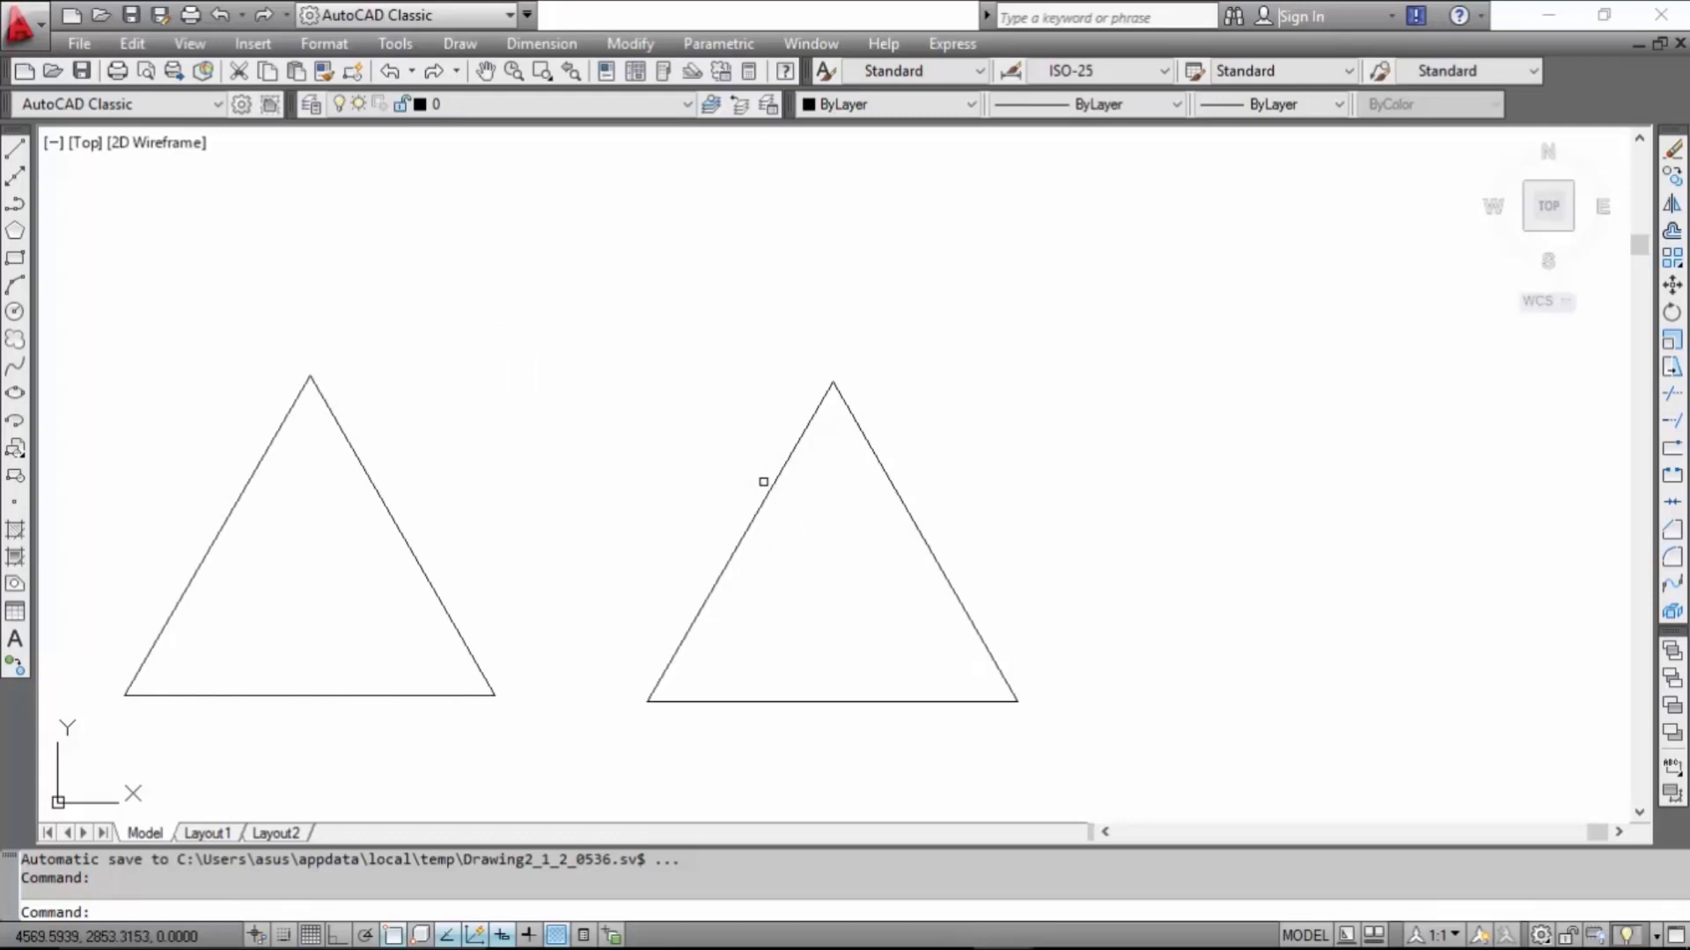
Step: Select the three sides of the line-drawn triangle one by one to examine them as separate objects, and clear the selection
left_click(779, 482)
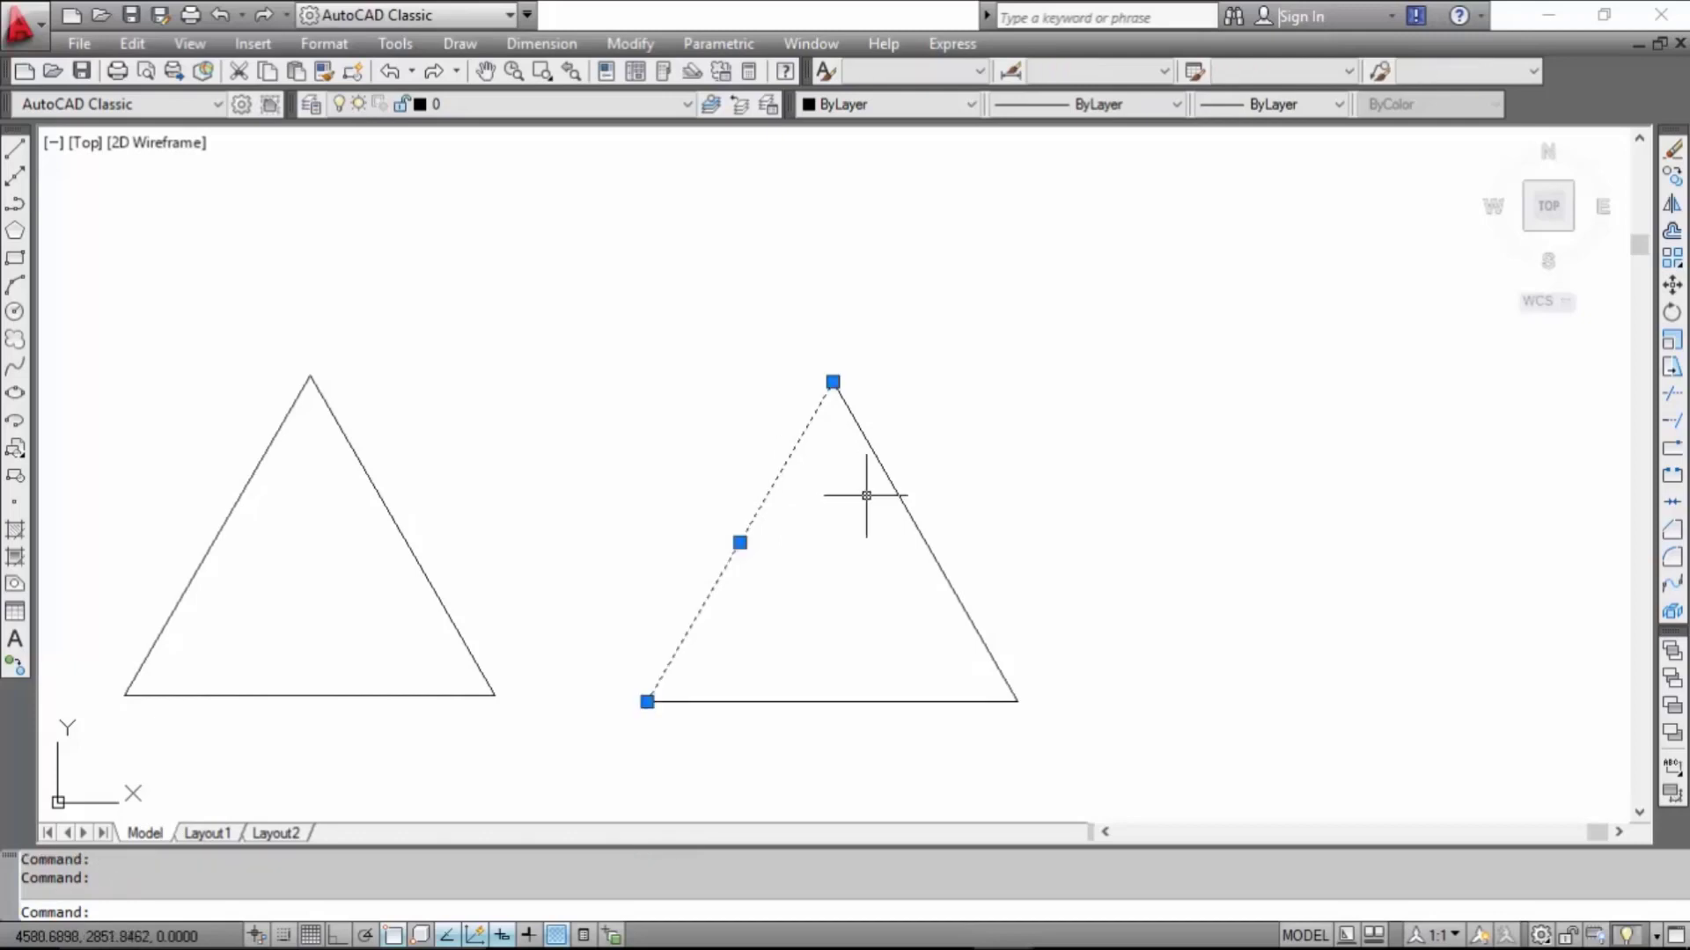
left_click(901, 503)
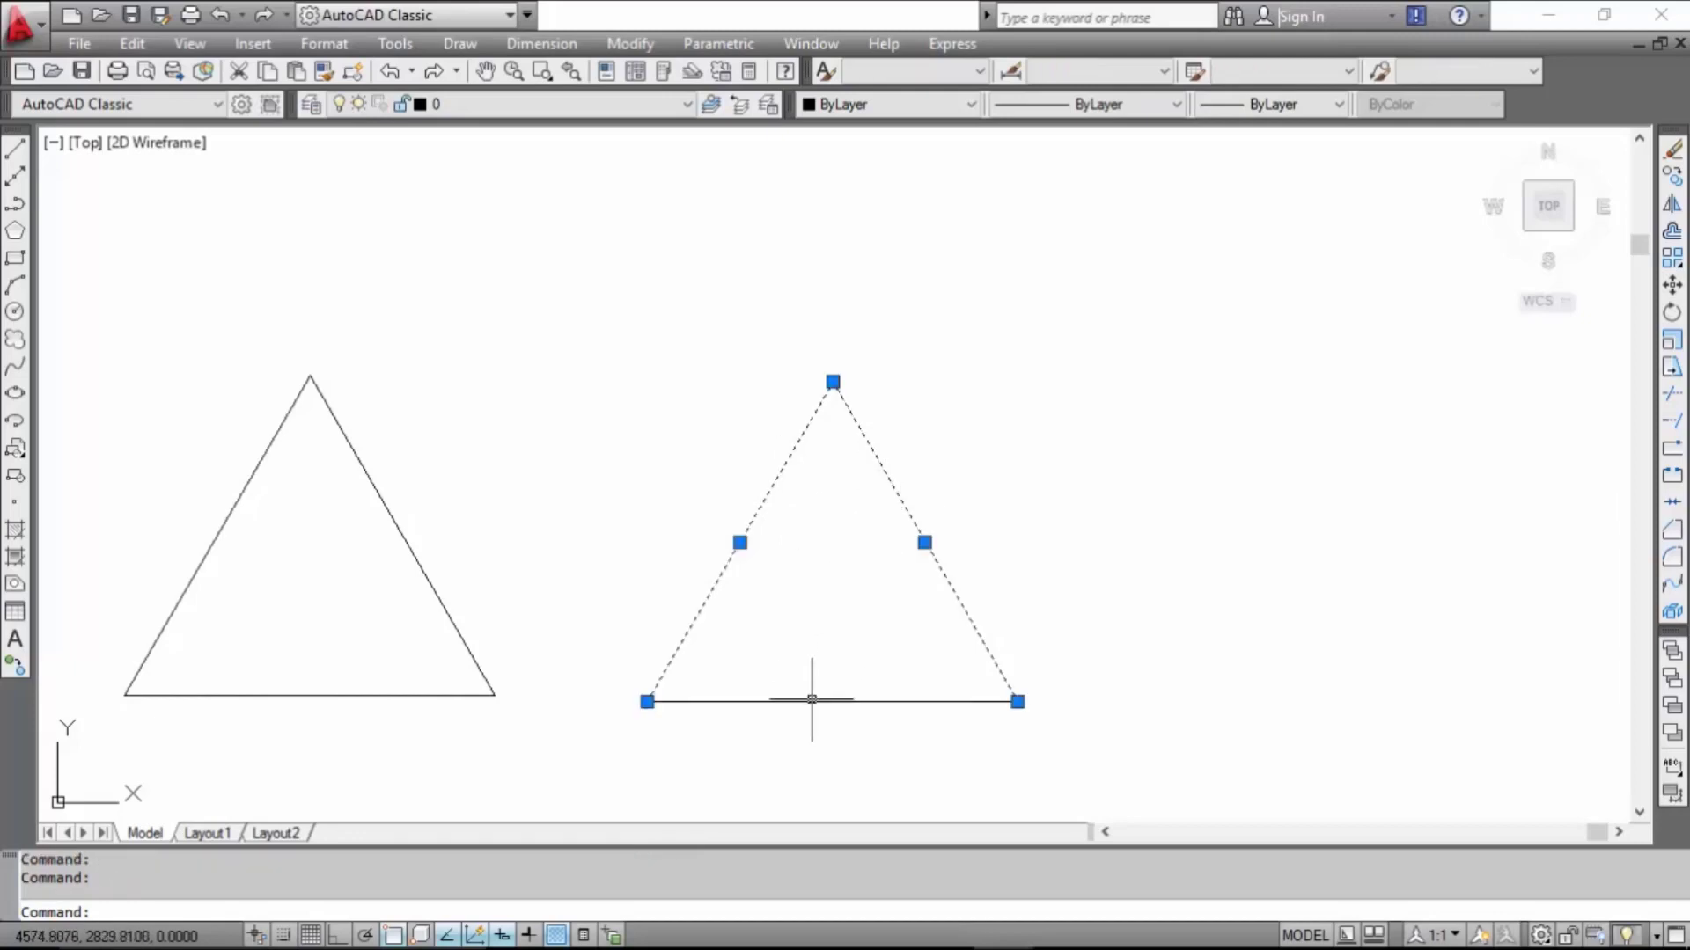
left_click(812, 700)
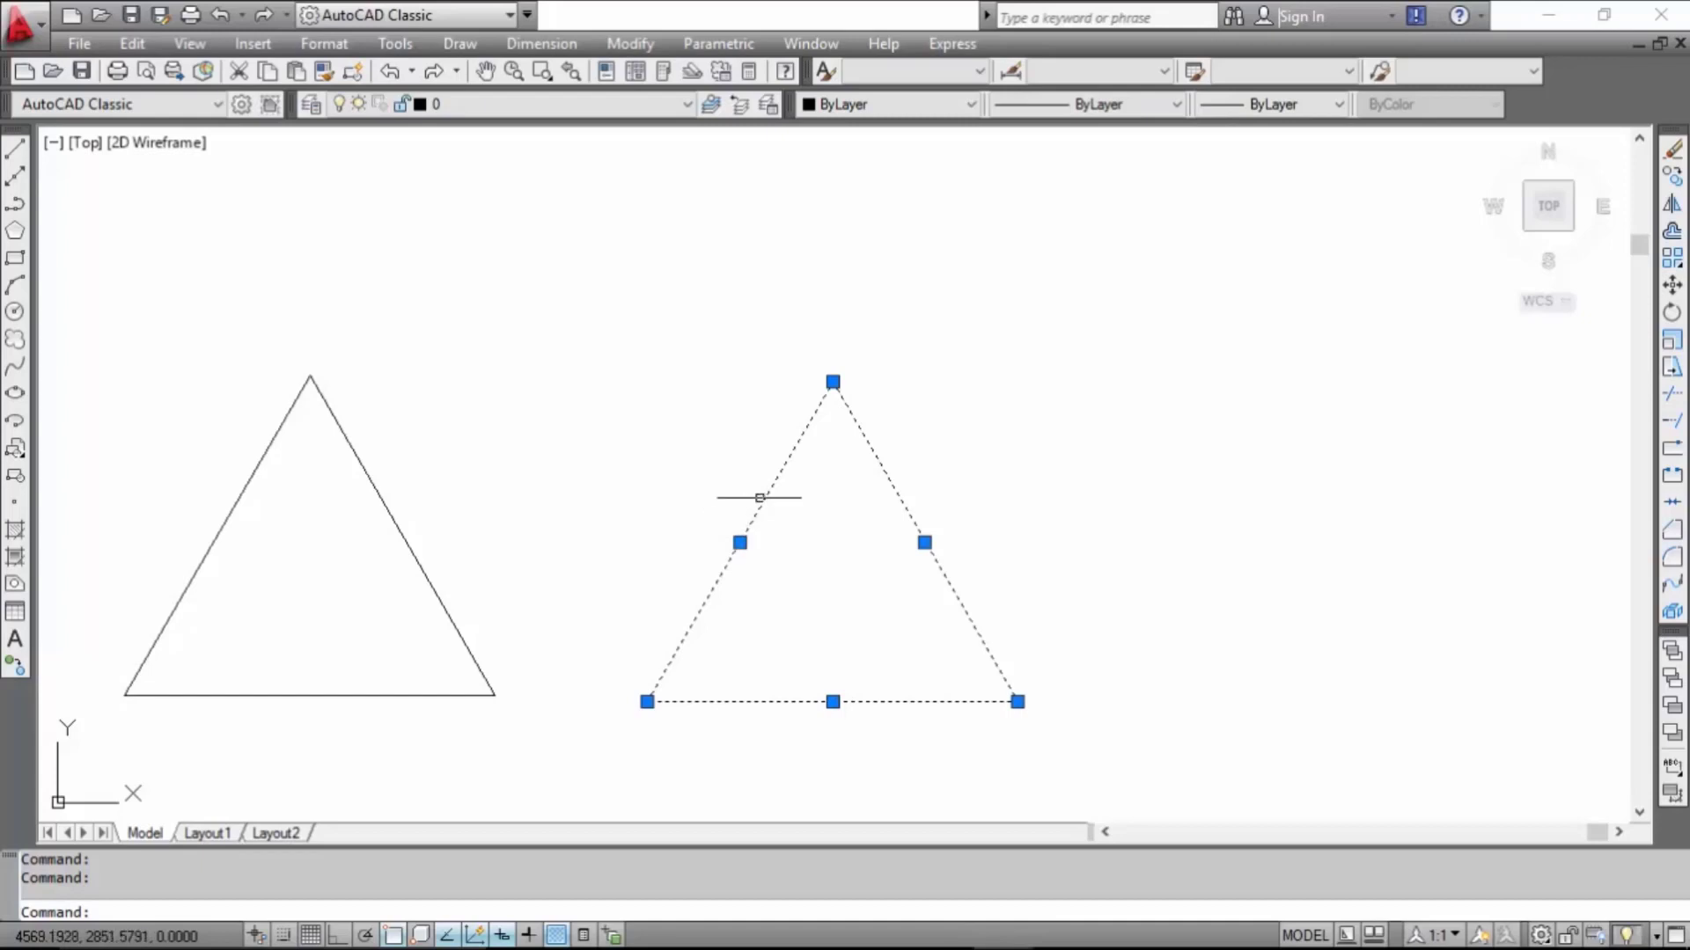
key("Escape")
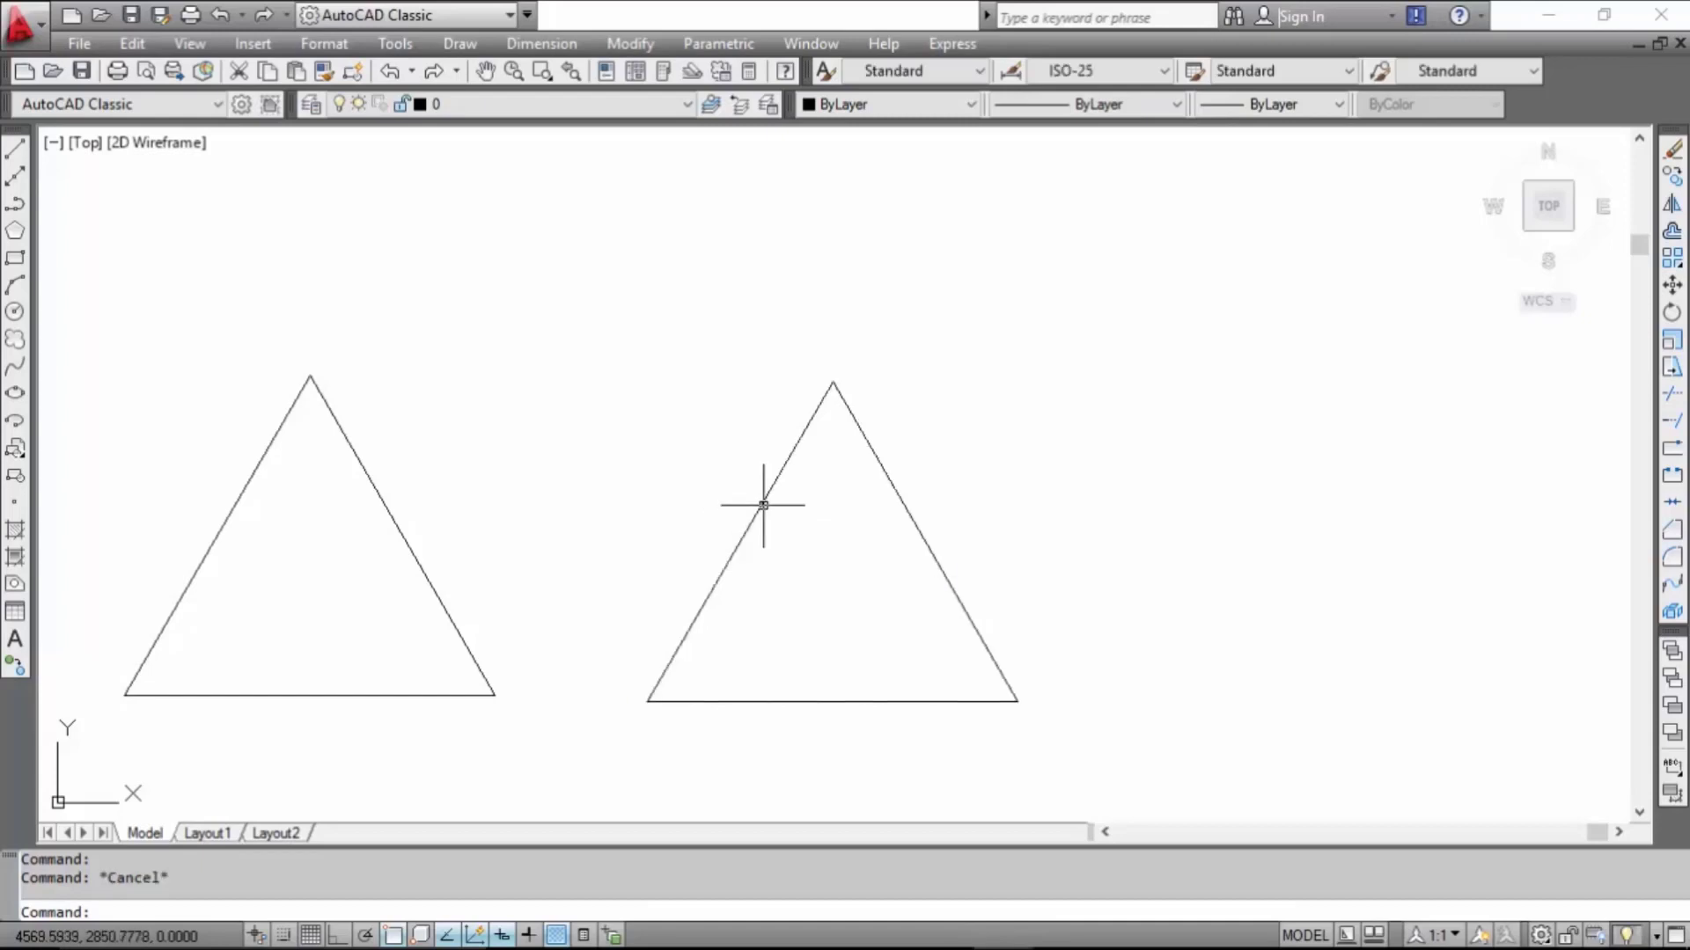
Step: Select the line triangle's three sides again together with the polyline triangle to compare their grips, and clear the selection
left_click(763, 505)
left_click(900, 497)
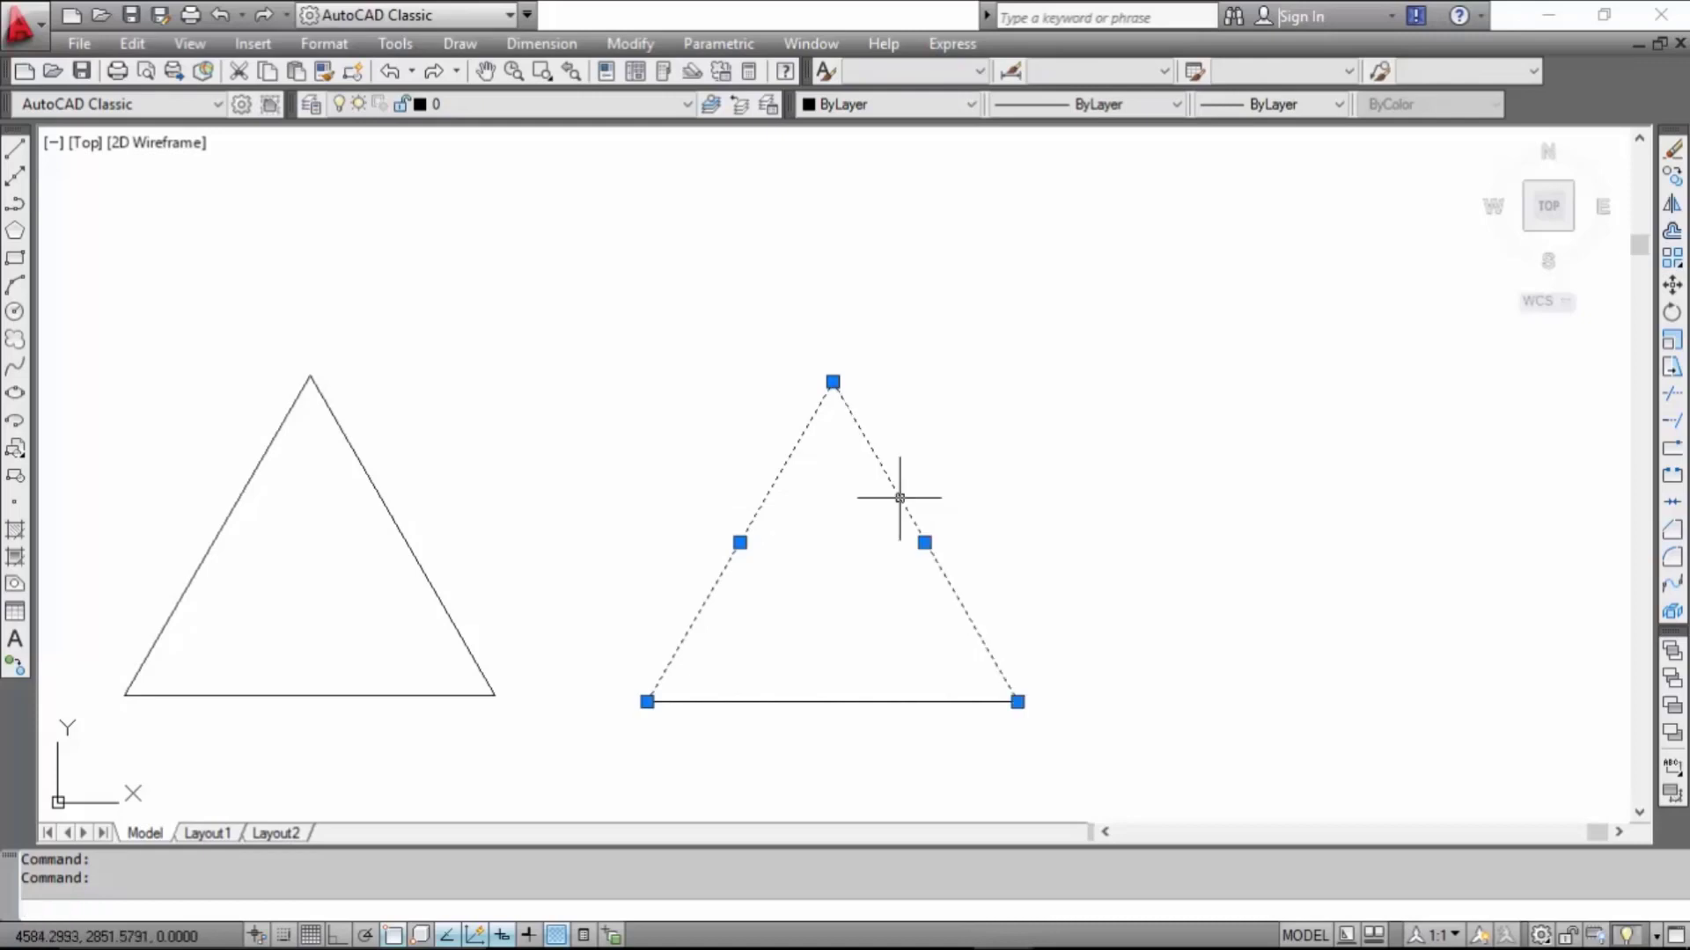
left_click(785, 701)
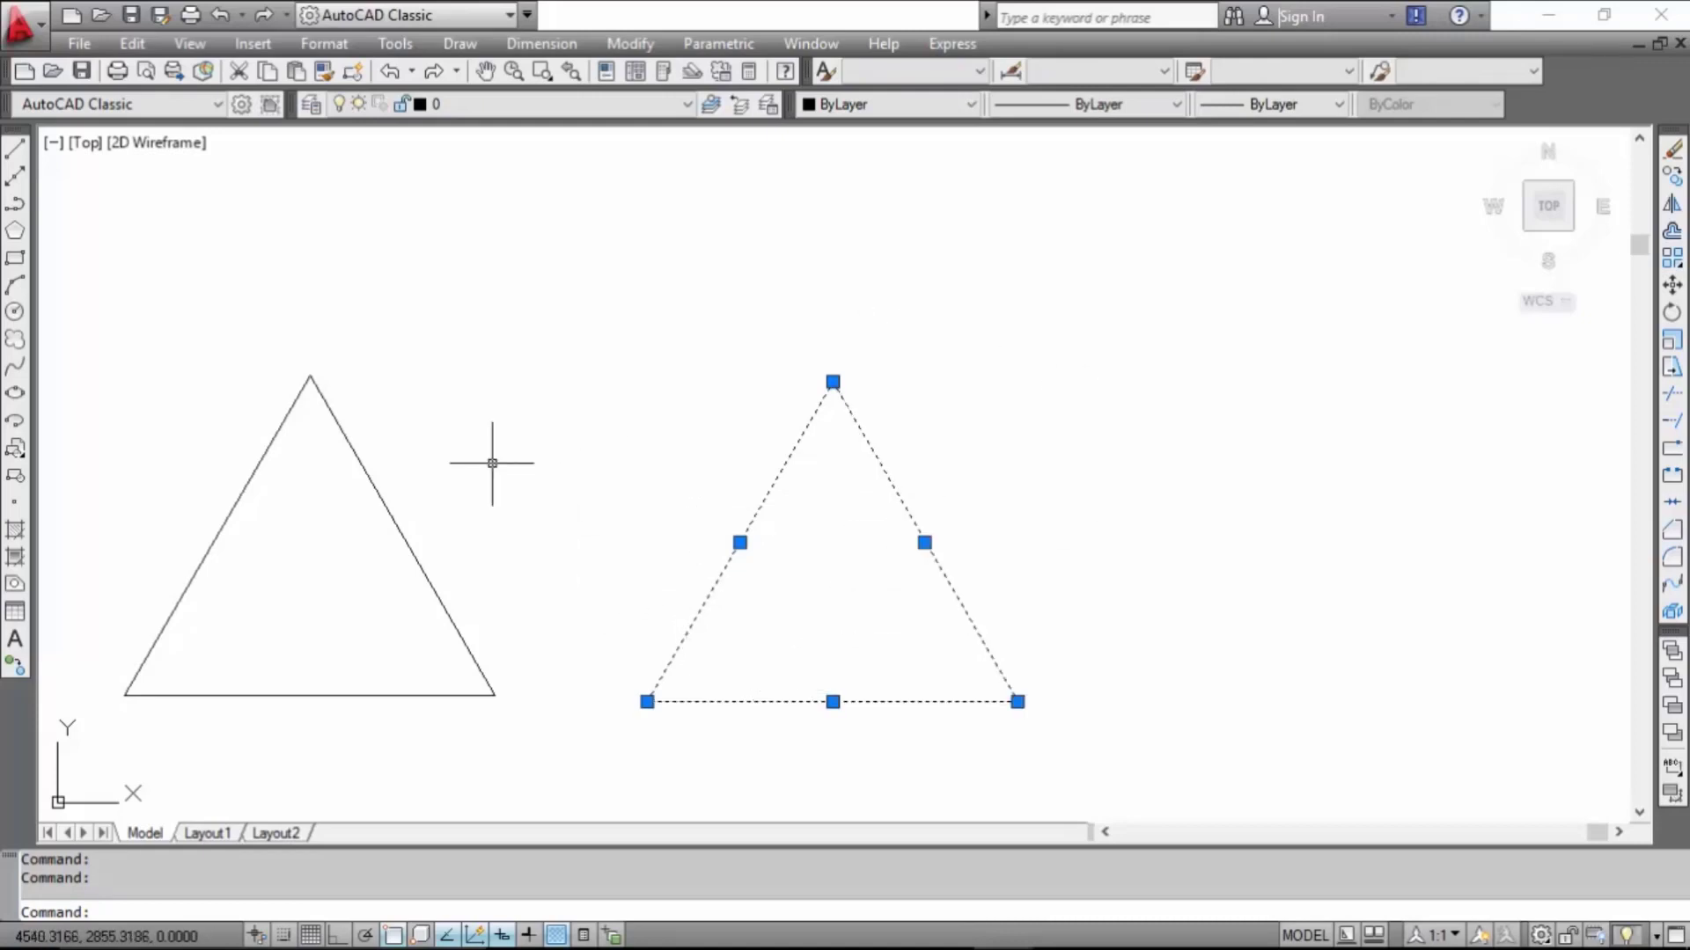
left_click(266, 454)
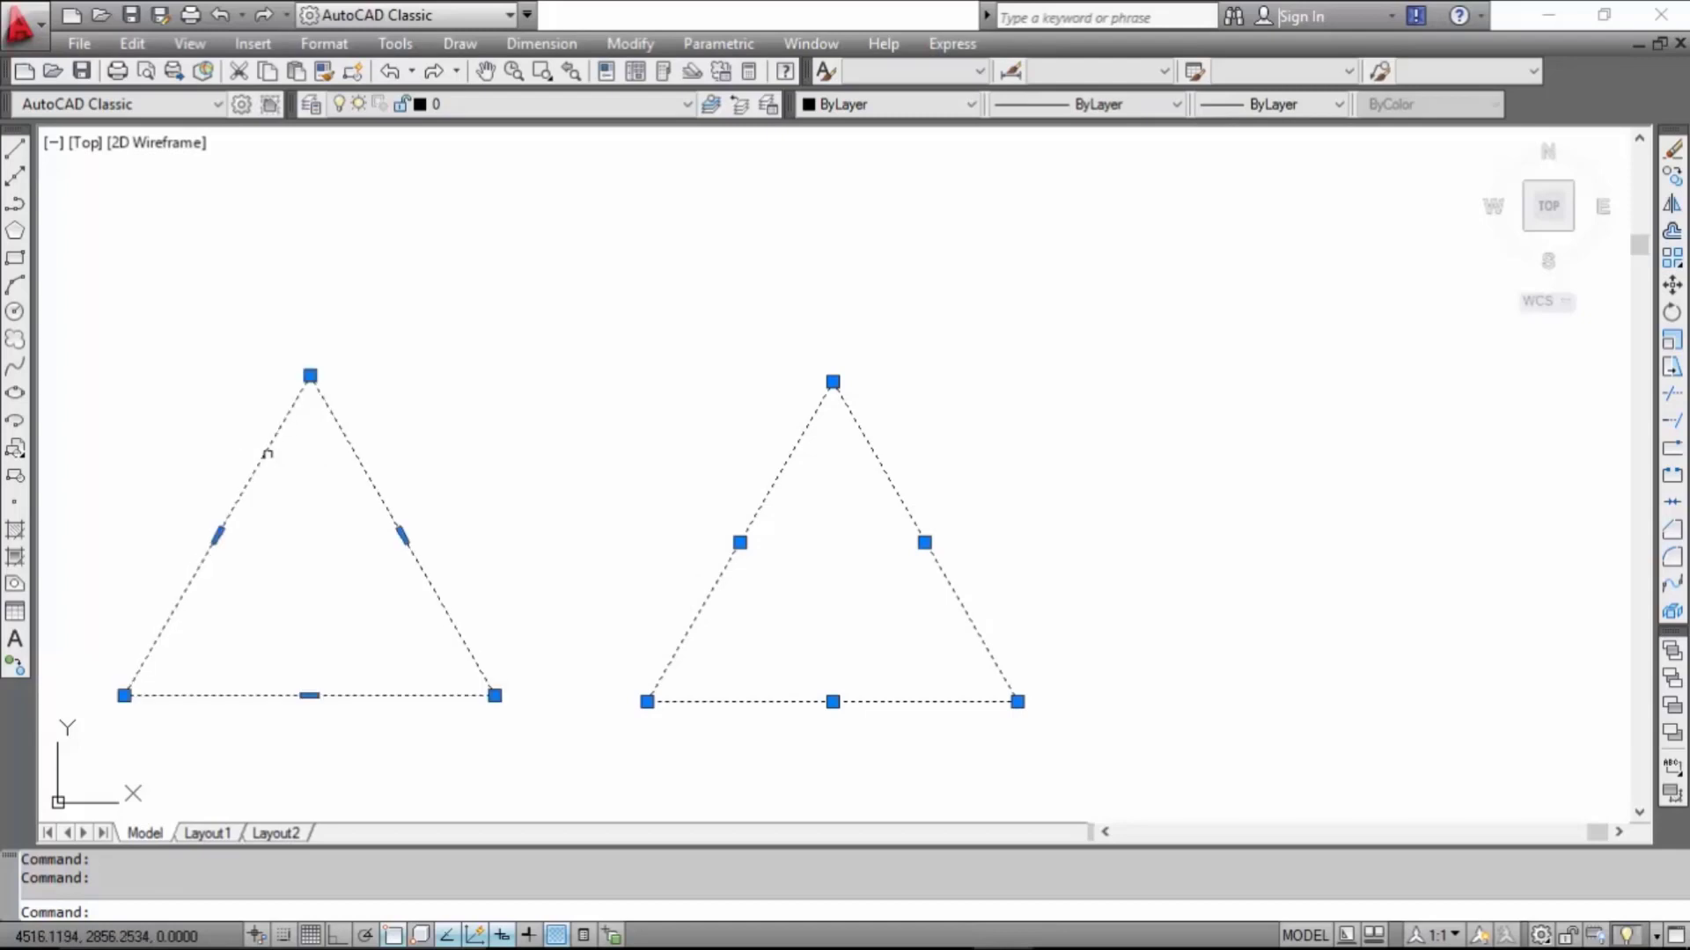
key("Escape")
Step: Select the polyline triangle by its left side to examine it as one object, and clear the selection
left_click(262, 454)
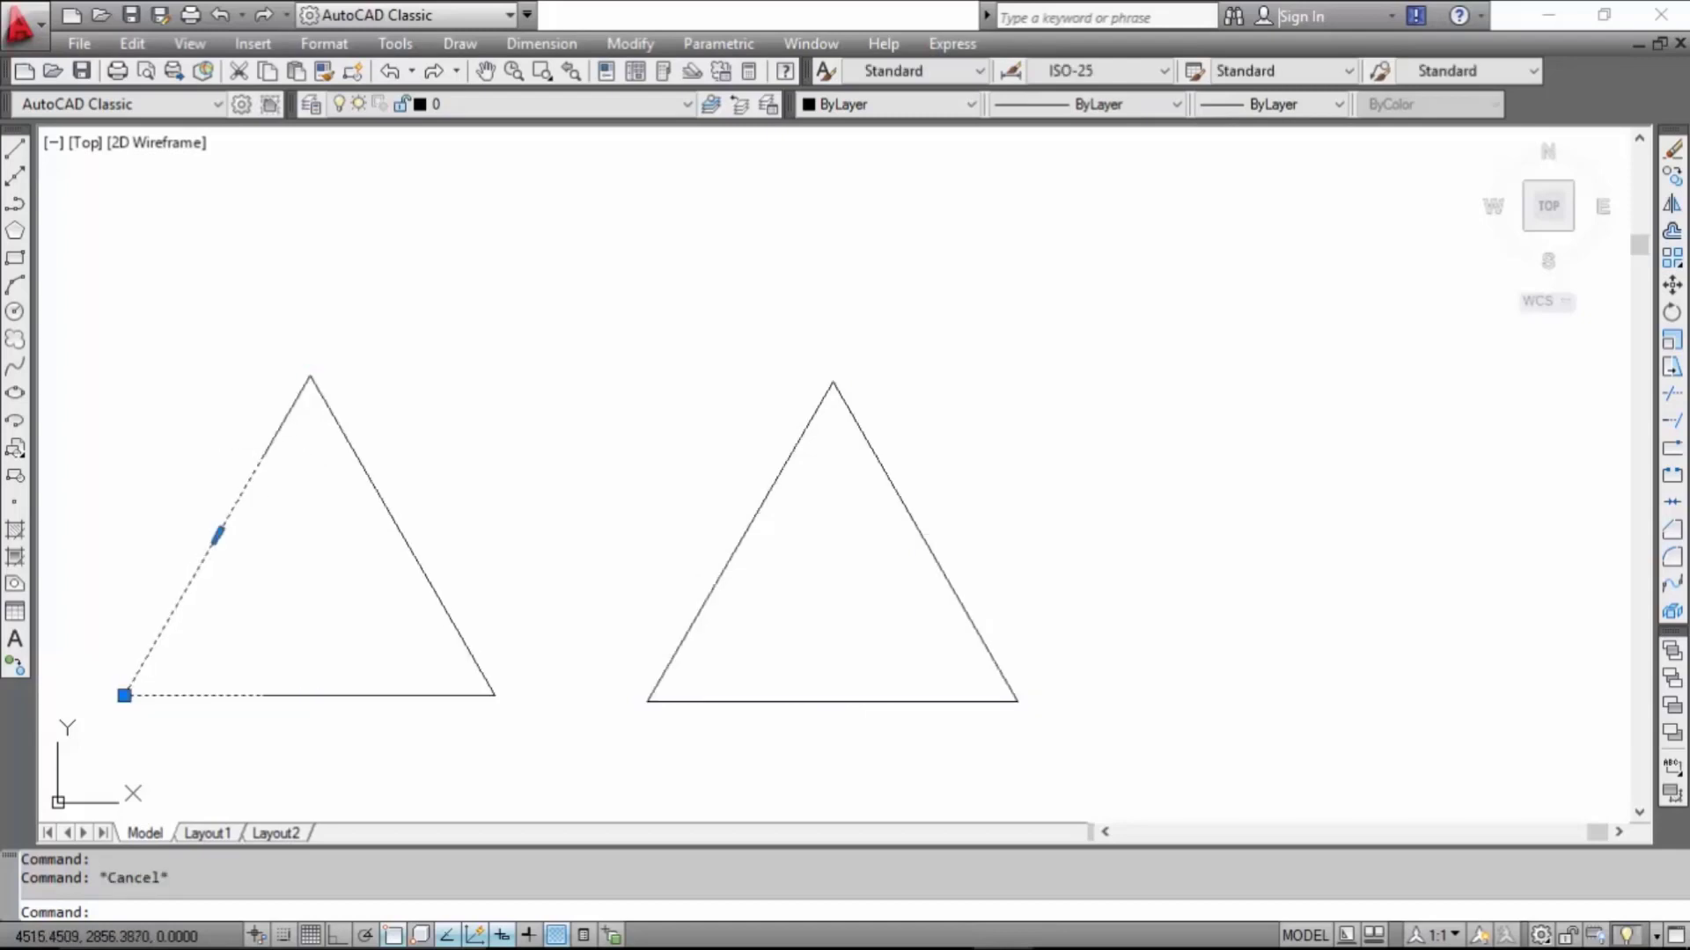
key("Escape")
left_click(262, 453)
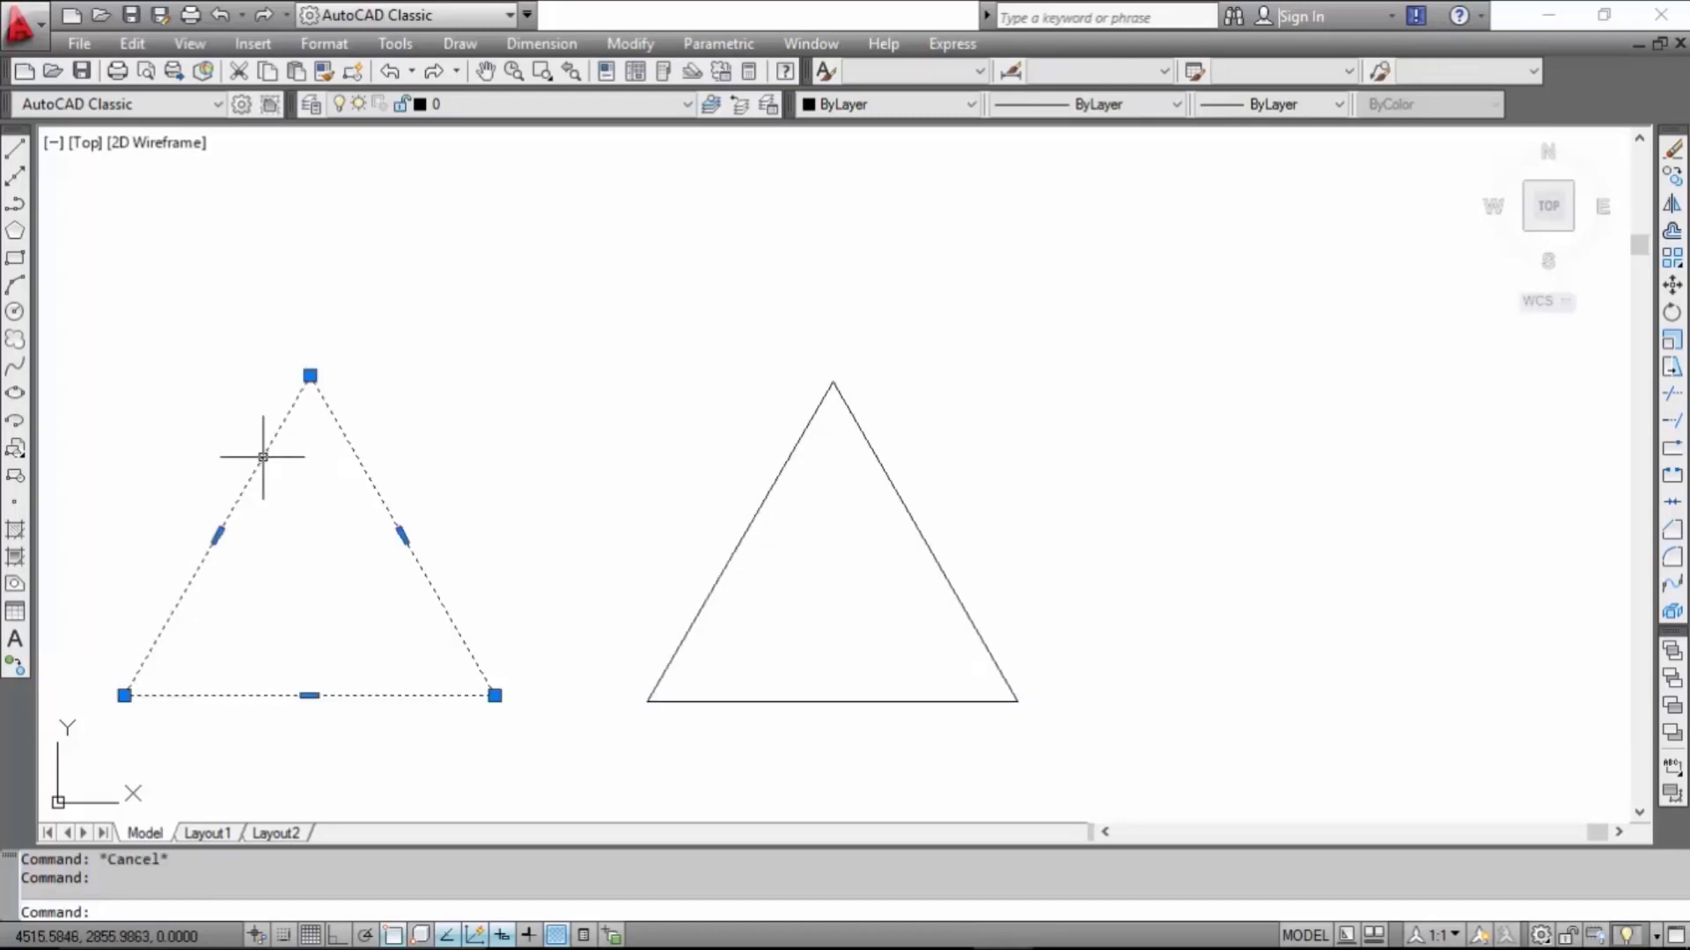
key("Escape")
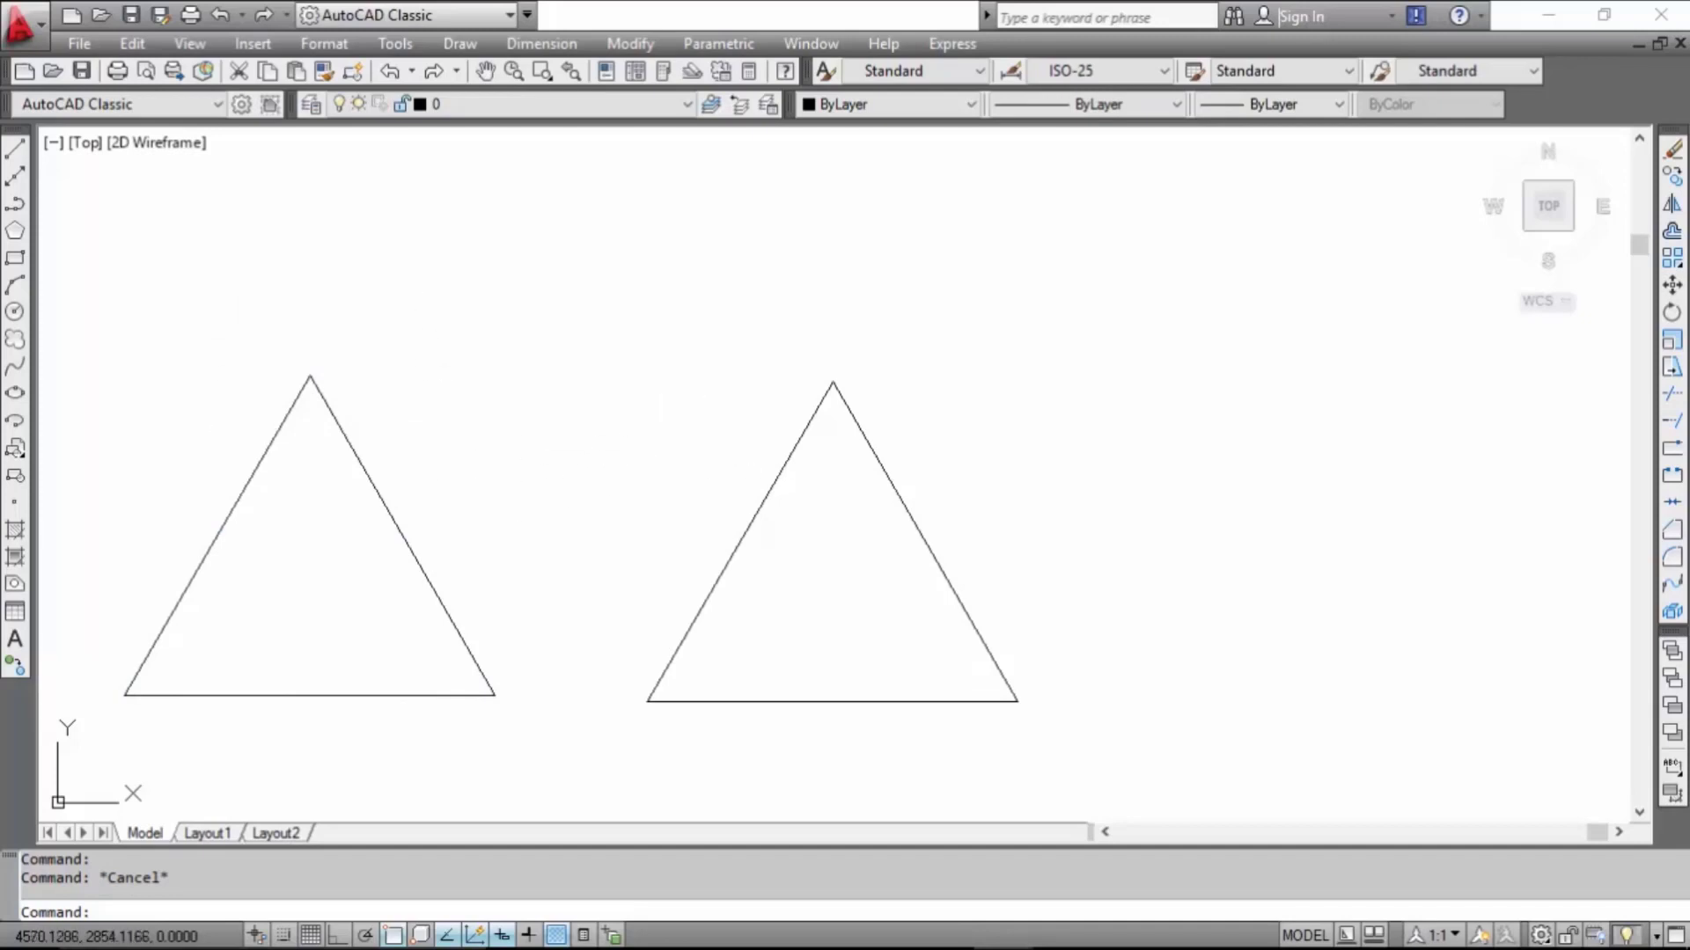
Step: Compare selecting the line triangle side by side with selecting the whole polyline triangle at once, clearing each selection
left_click(770, 477)
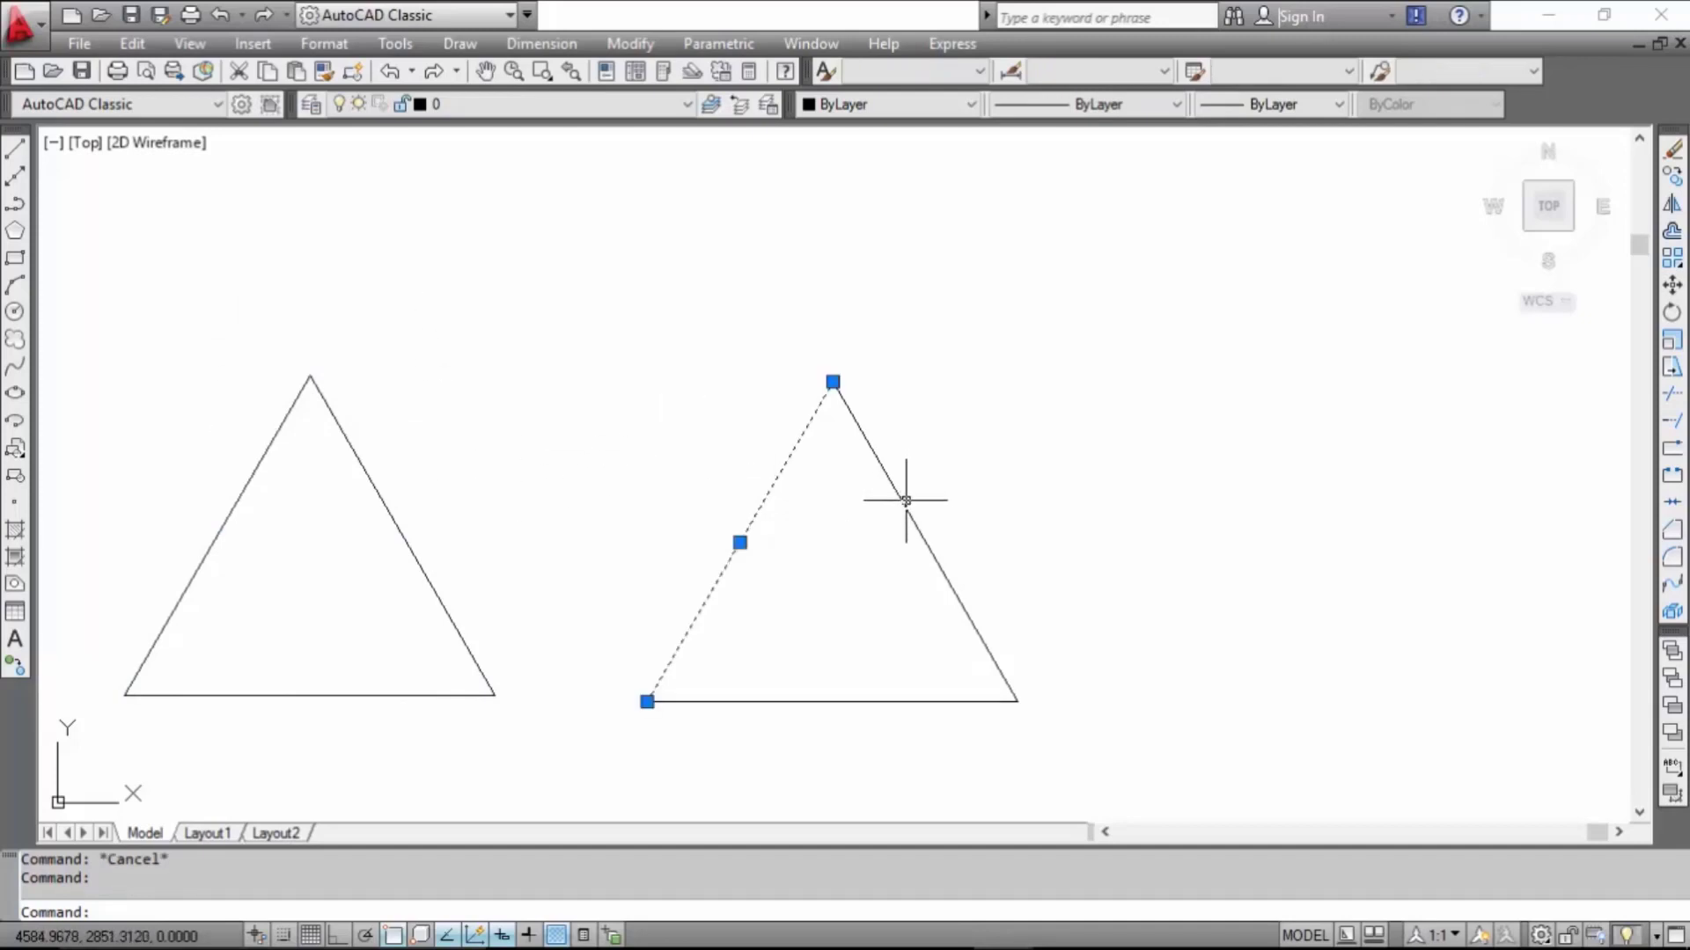
left_click(903, 506)
left_click(855, 701)
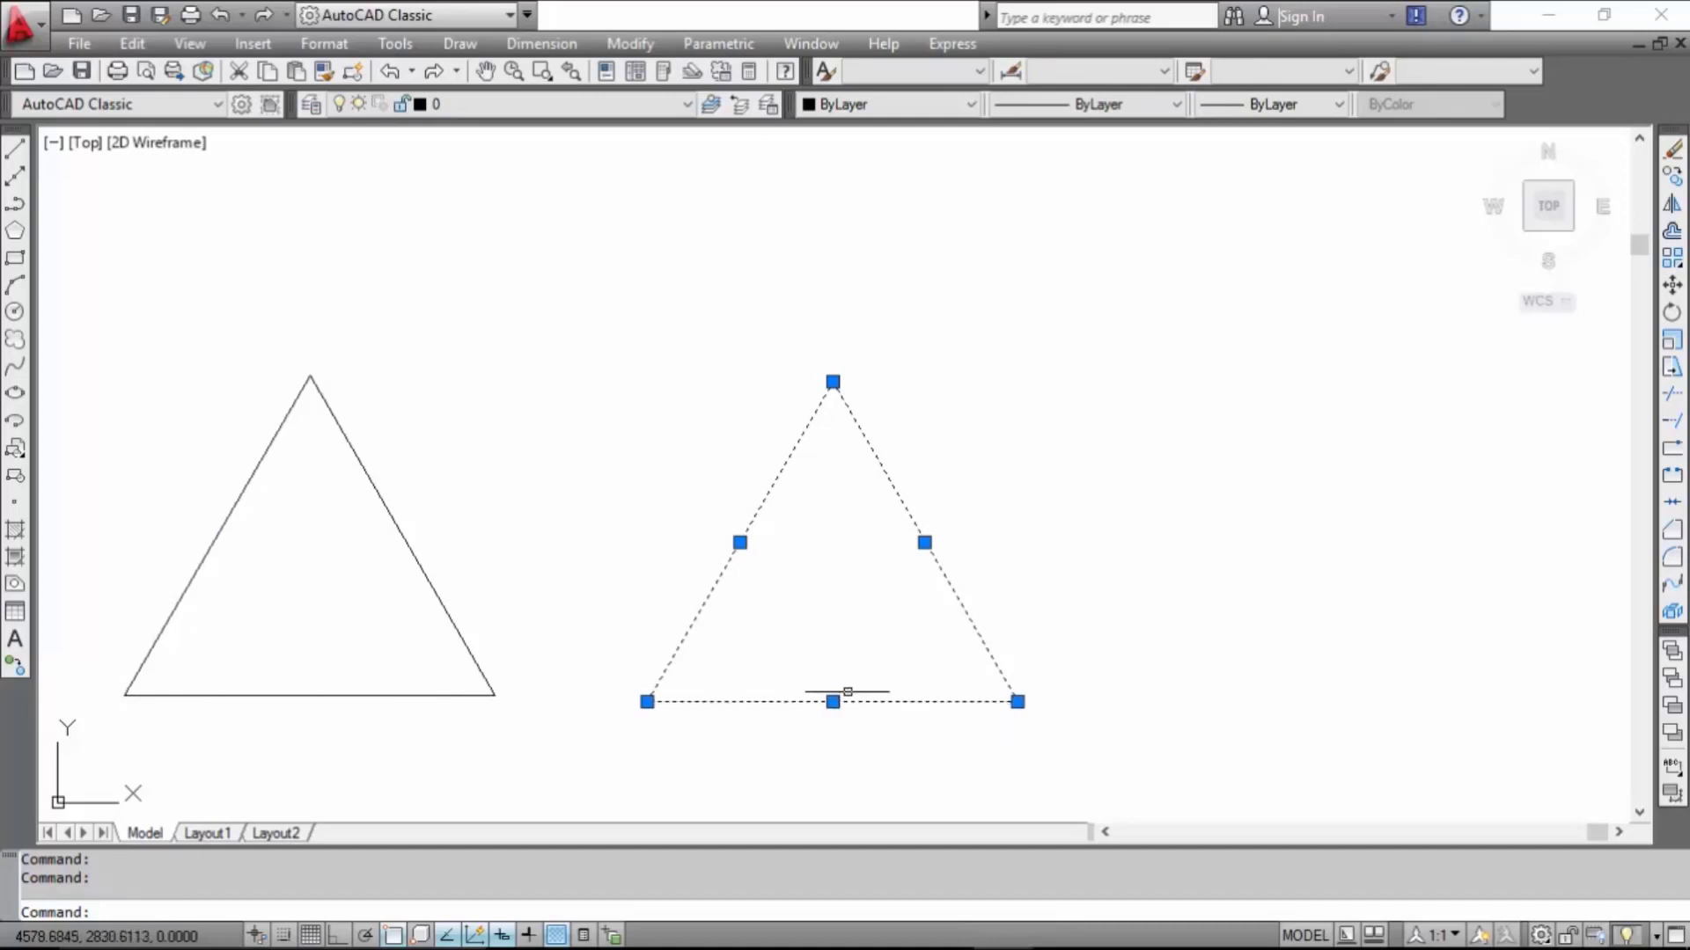
key("Escape")
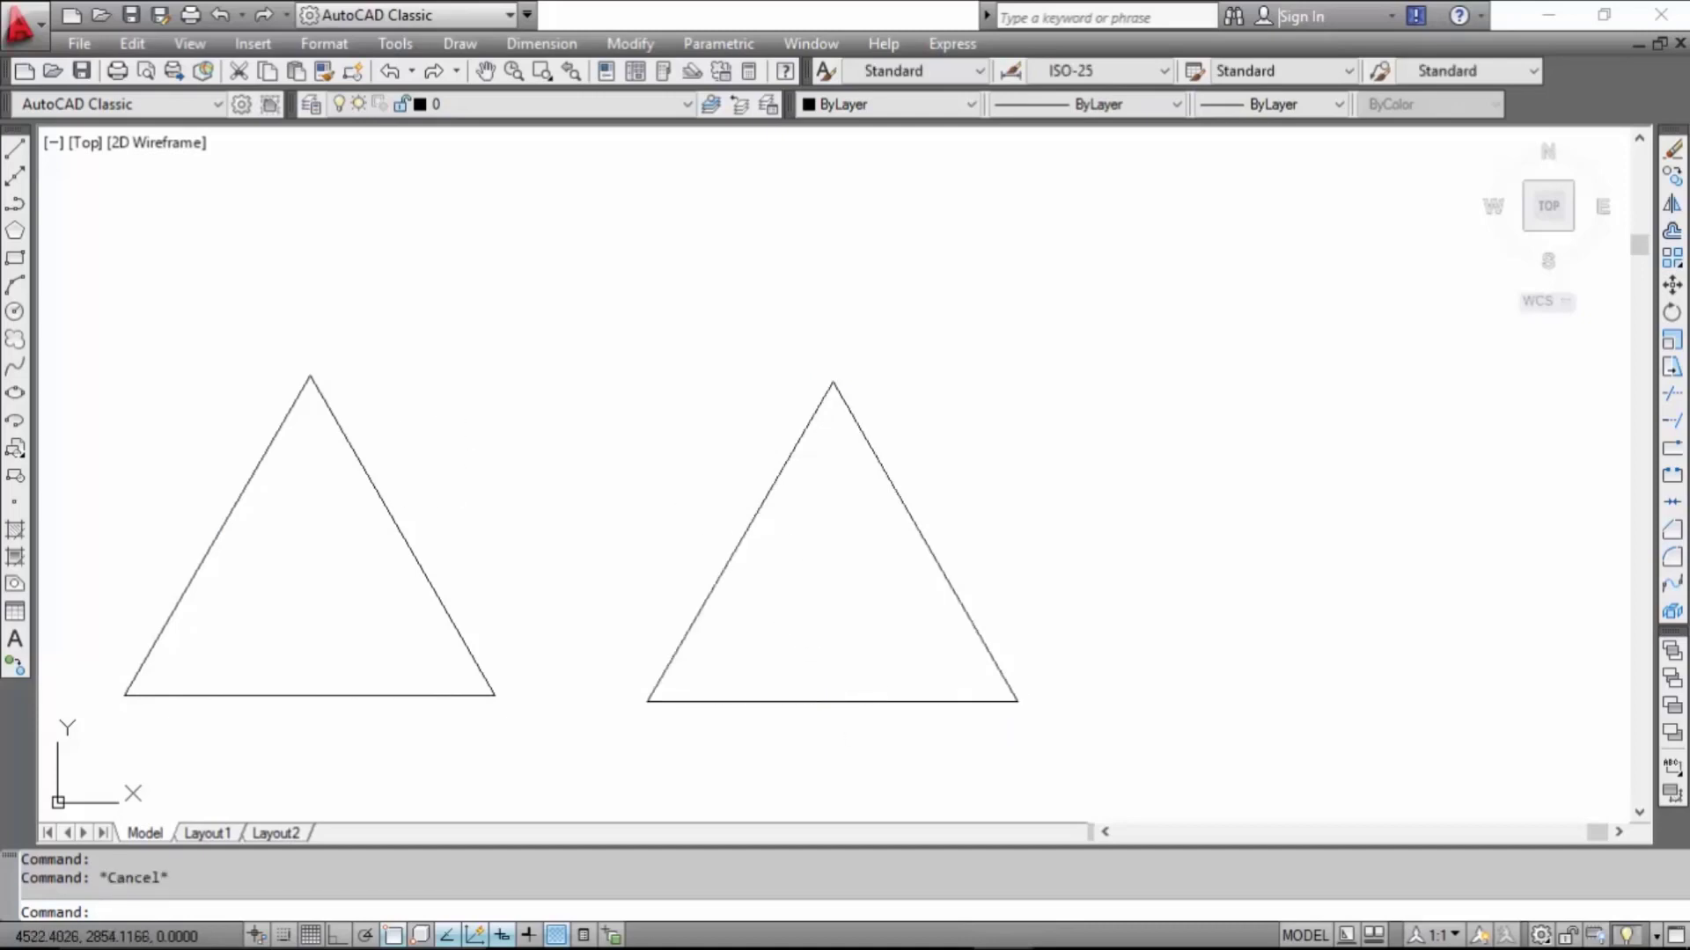
left_click(241, 491)
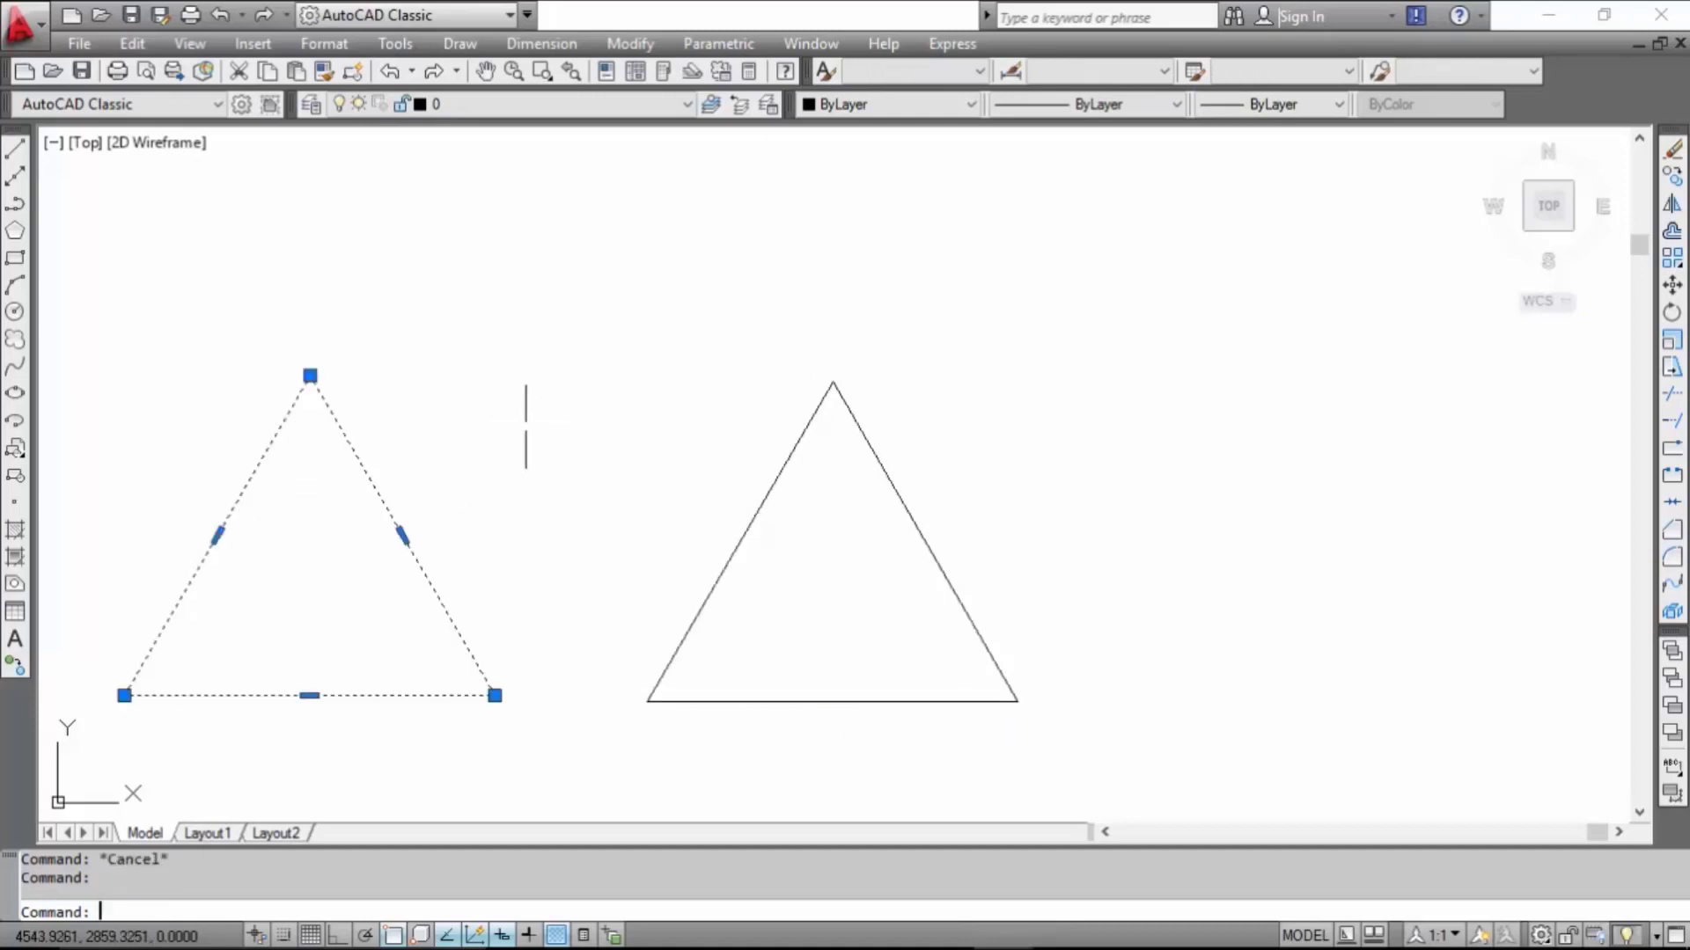
key("Escape")
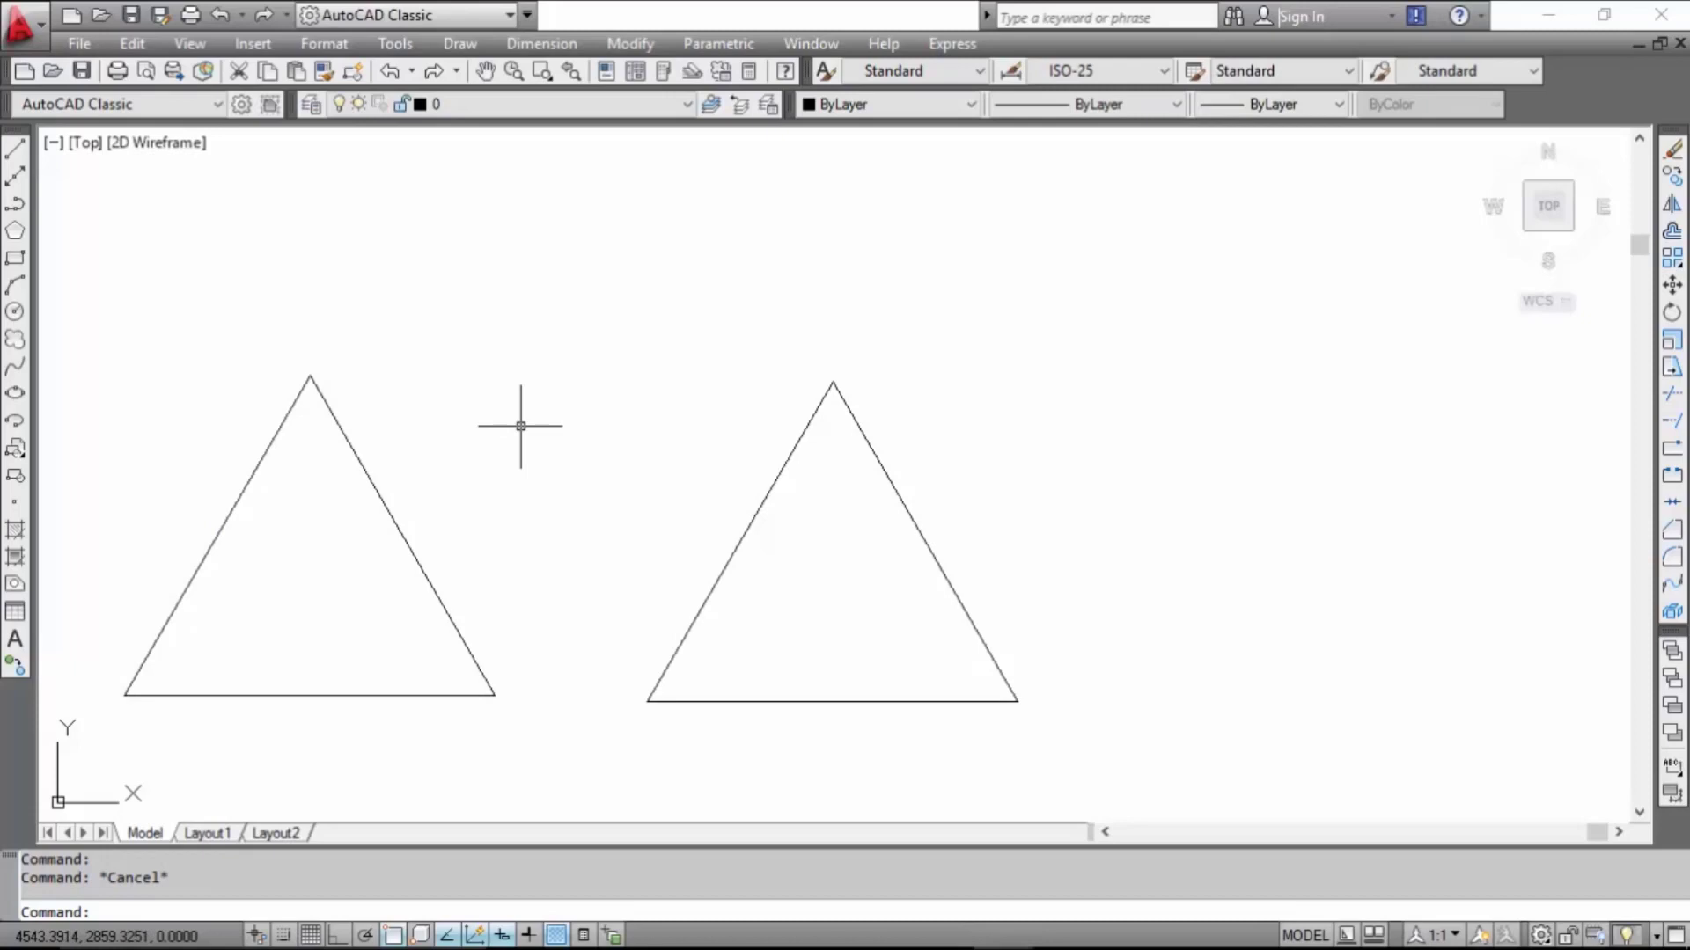
Step: Select the line triangle's left, right and bottom sides individually, repeating the check once and clearing the selection each time
left_click(739, 521)
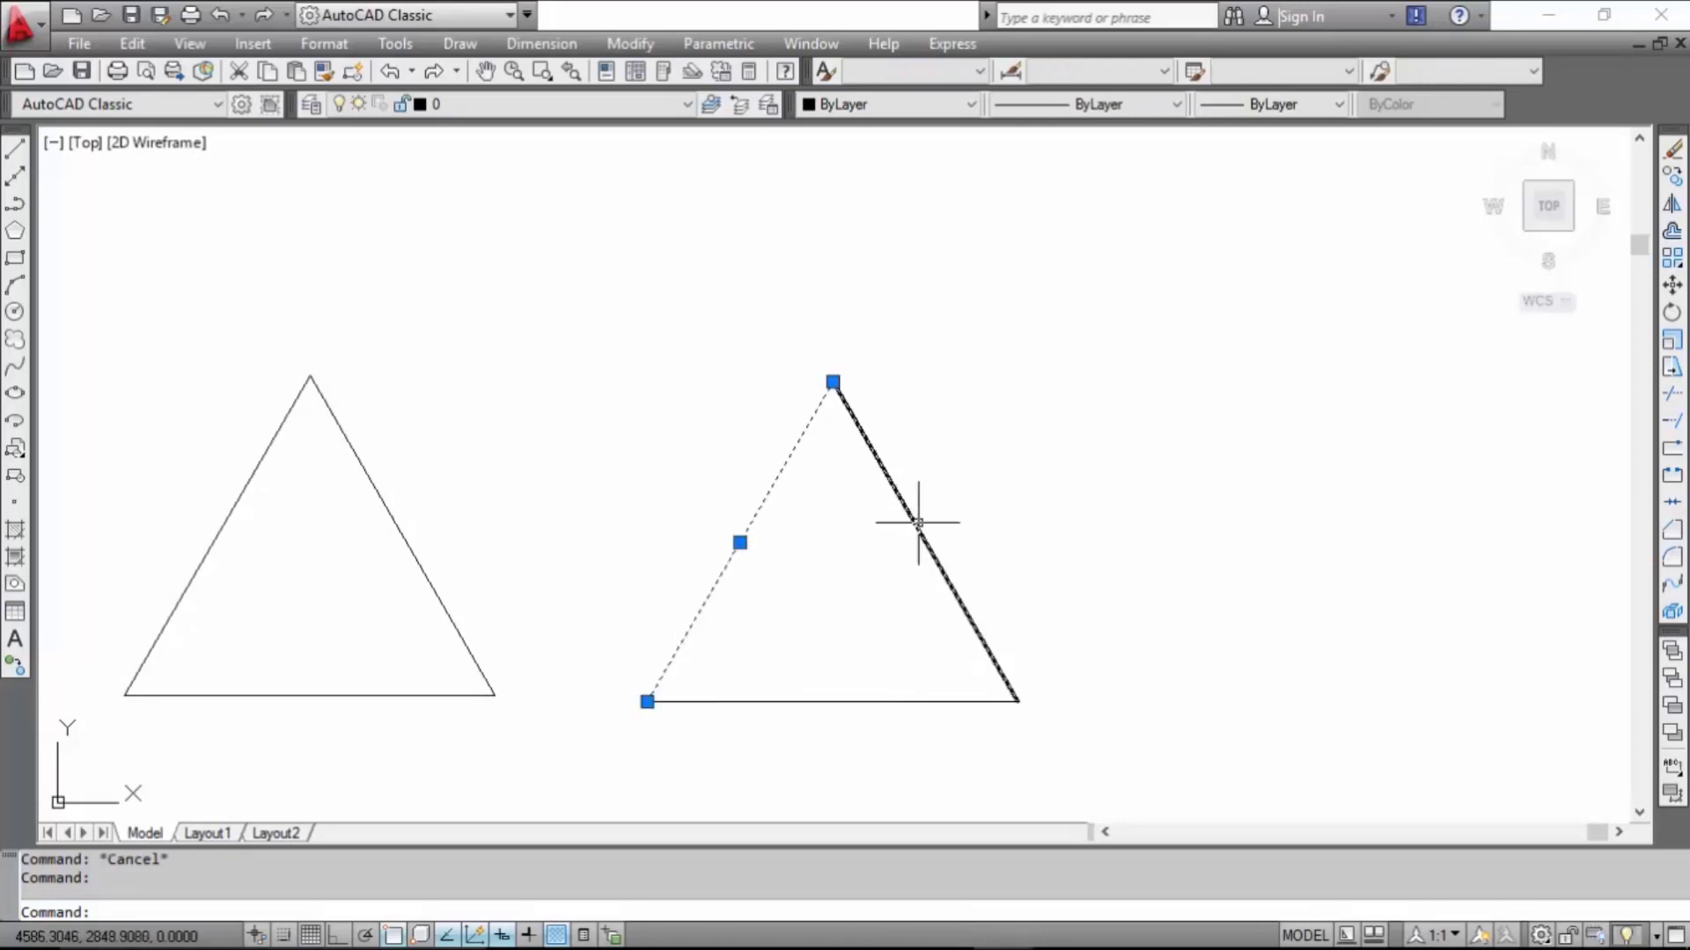
left_click(915, 525)
left_click(819, 698)
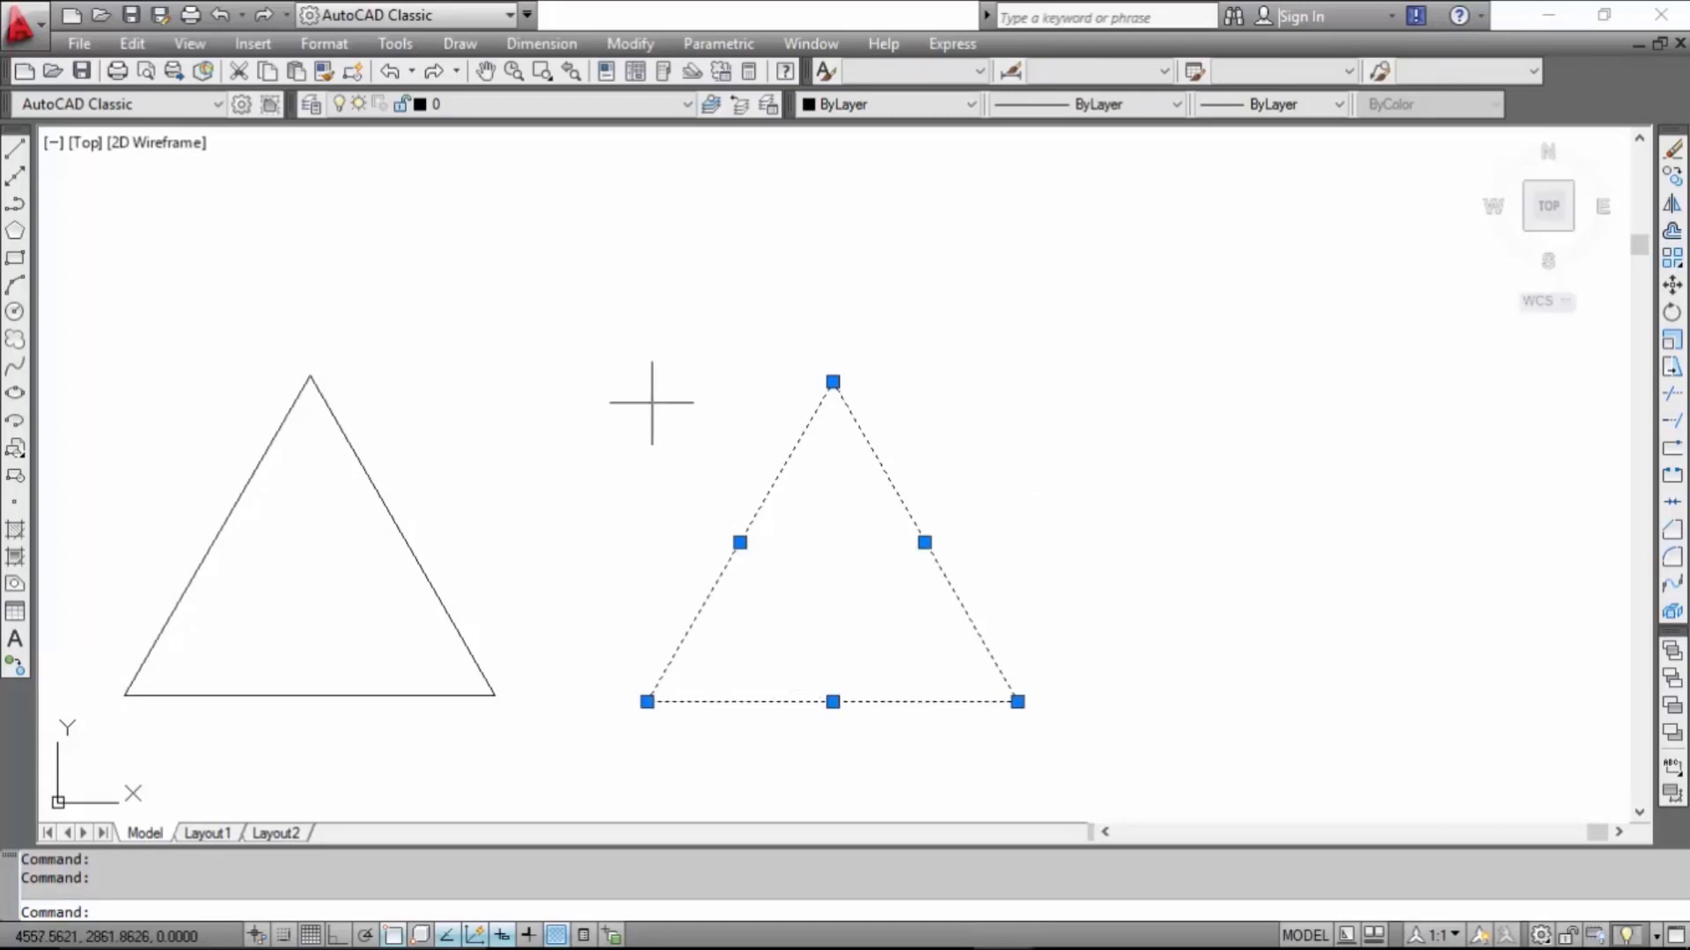
key("Escape")
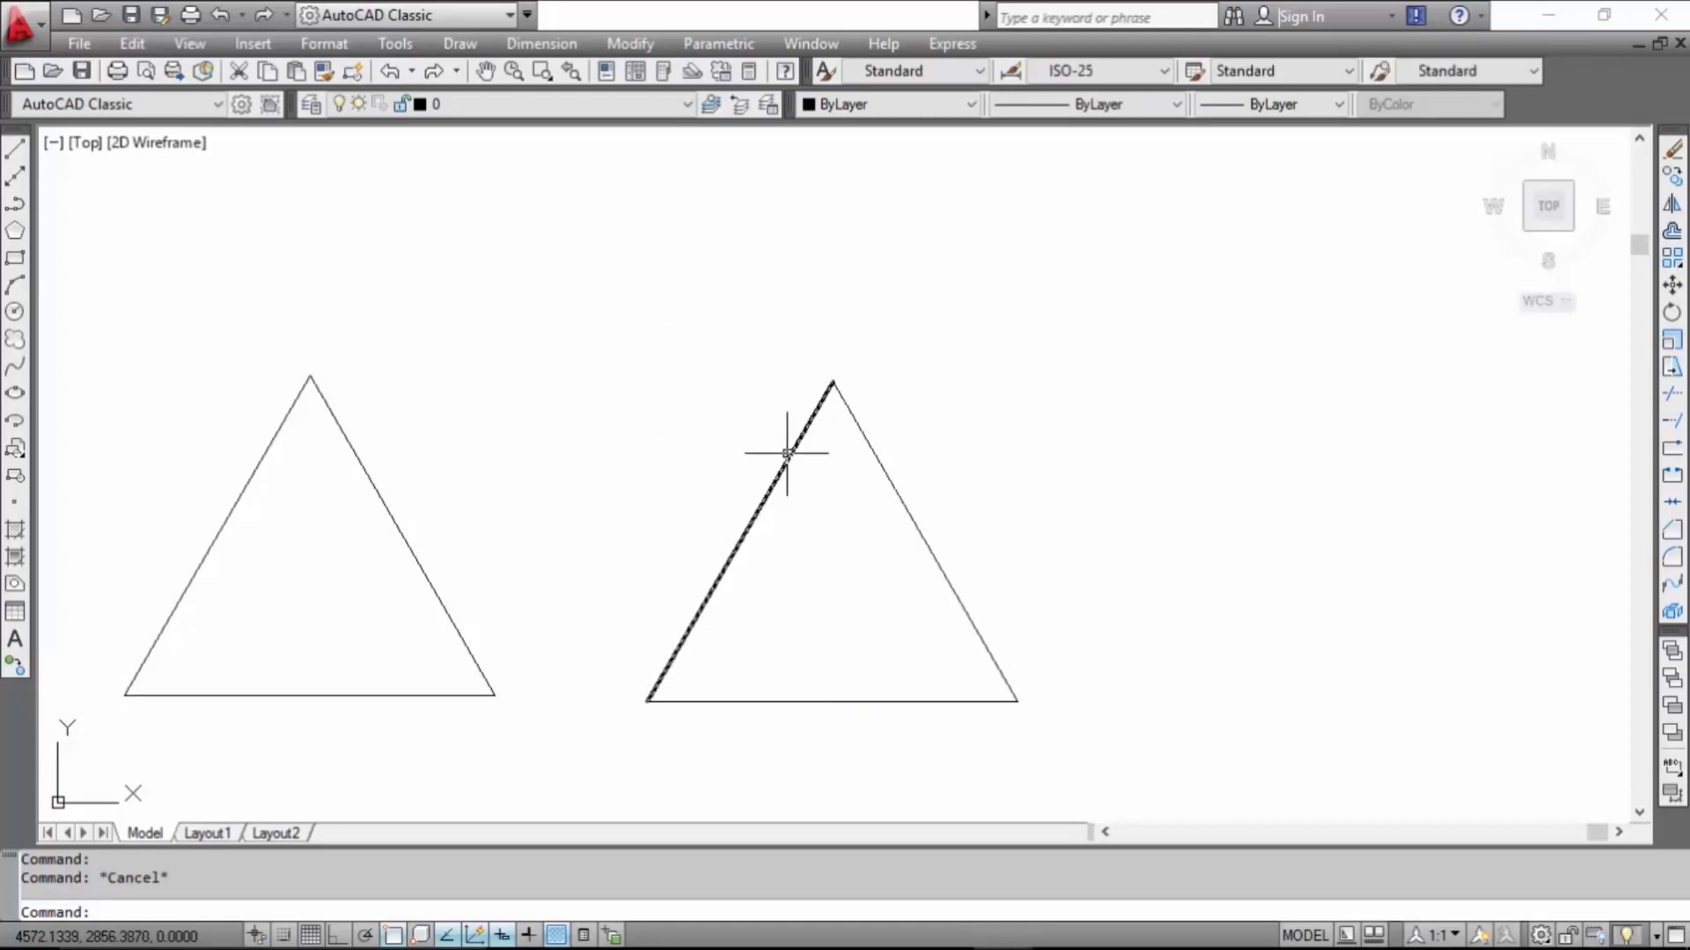
left_click(789, 453)
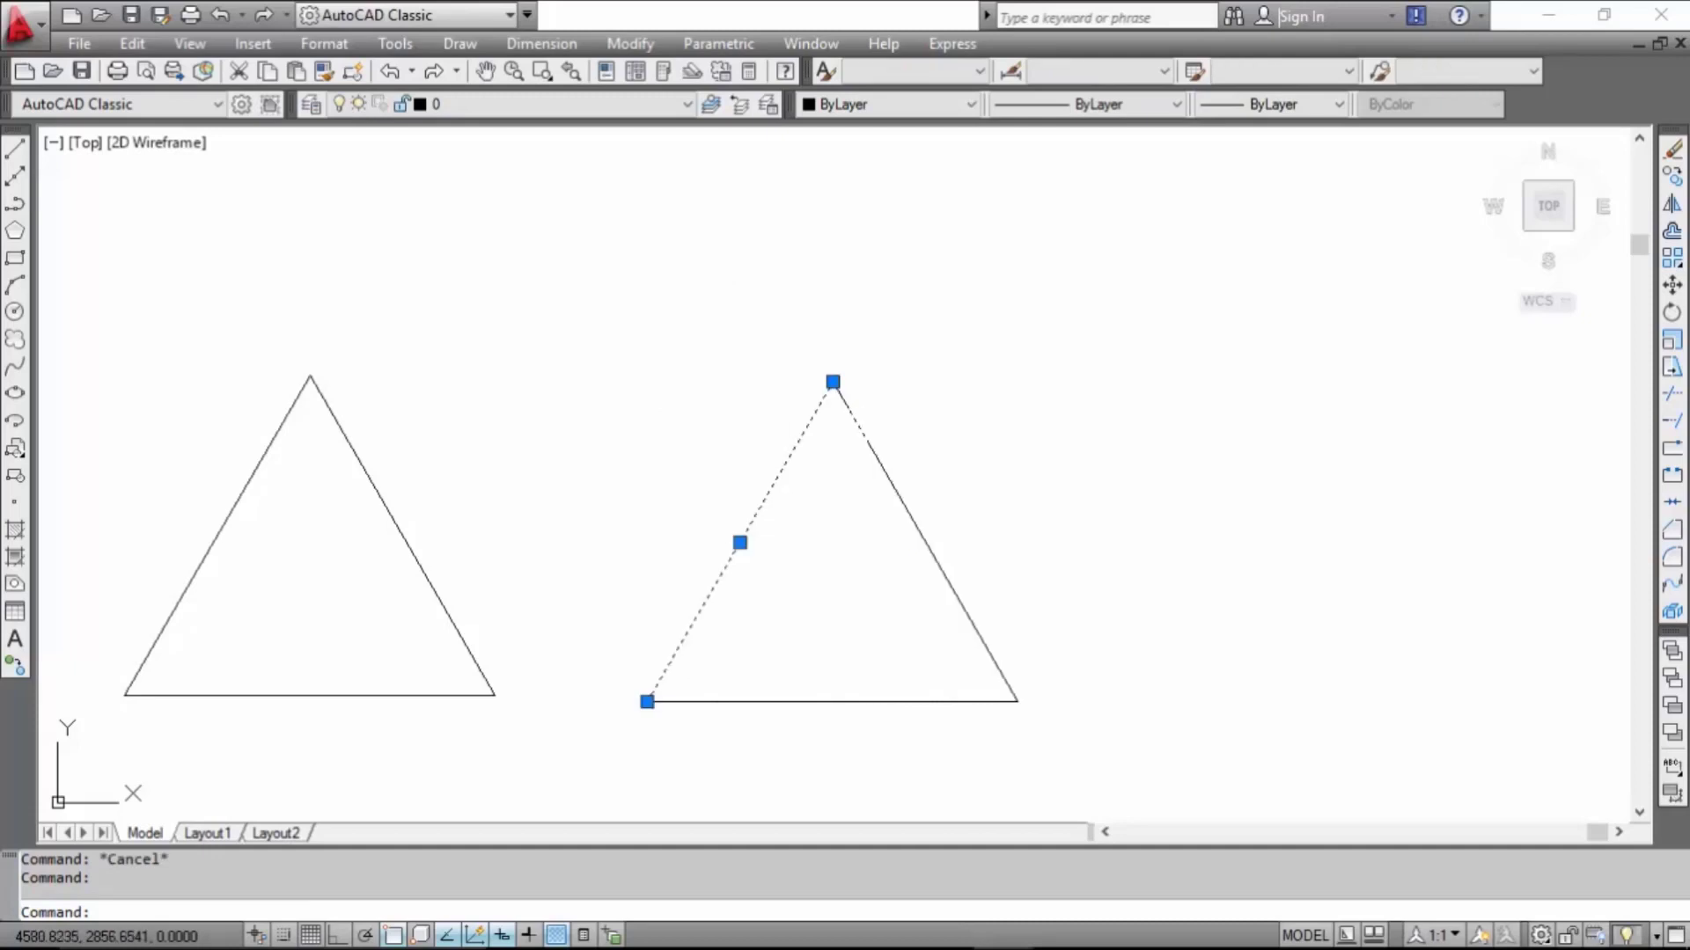
left_click(866, 452)
left_click(774, 698)
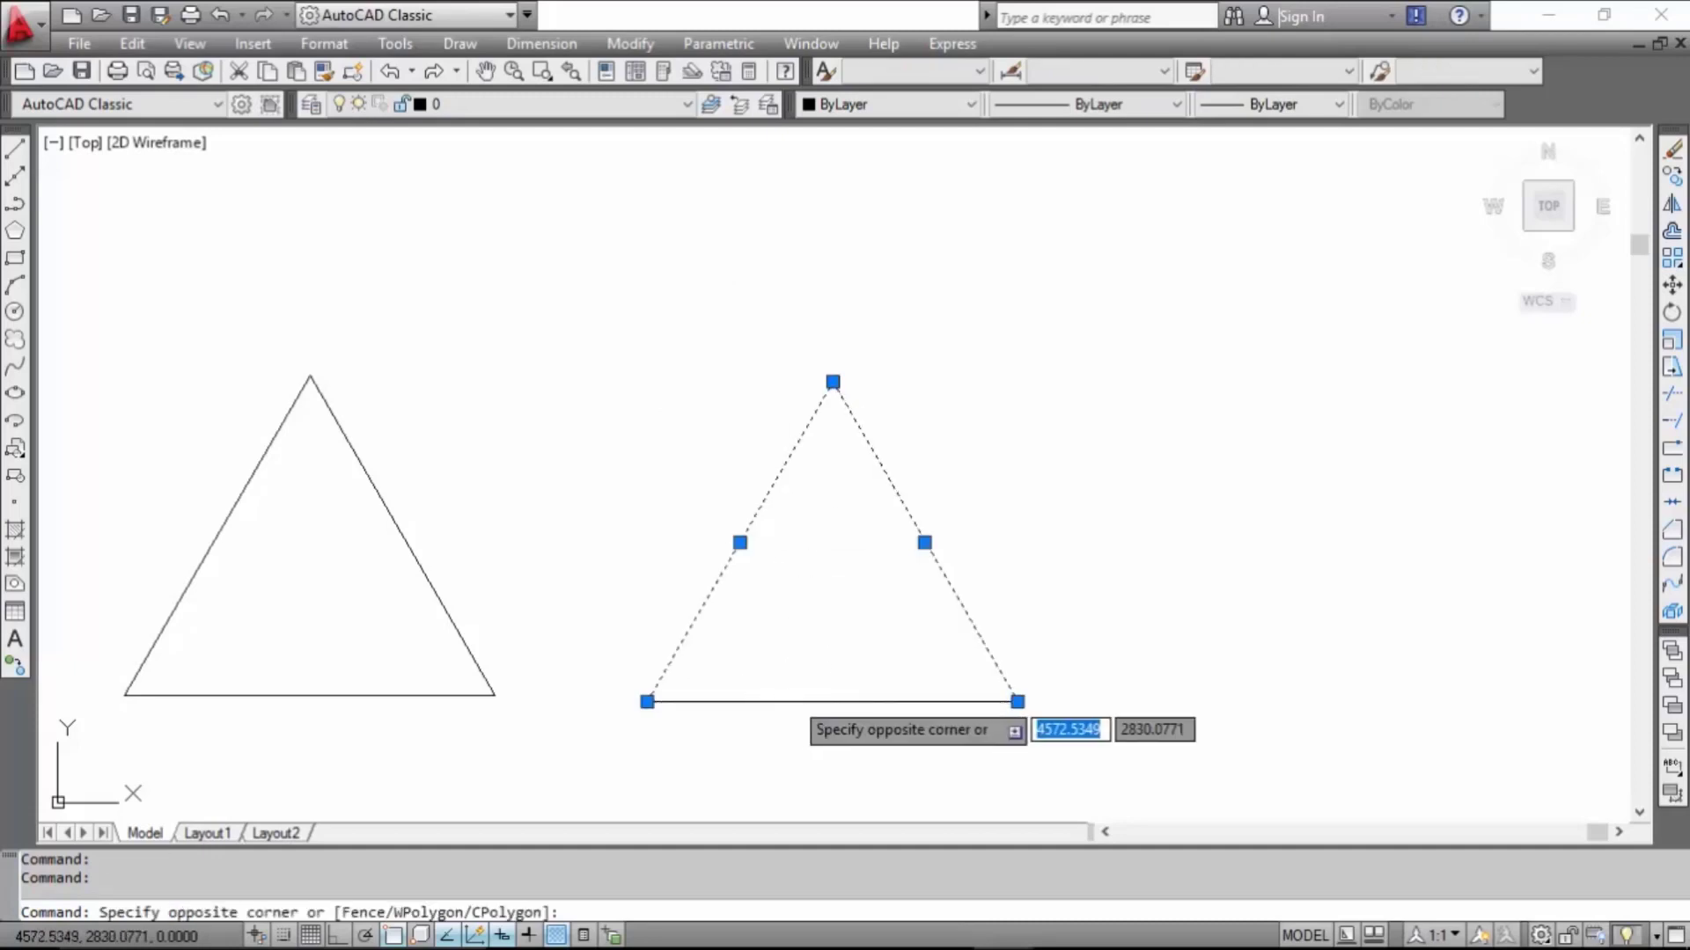
left_click(771, 700)
double_click(771, 700)
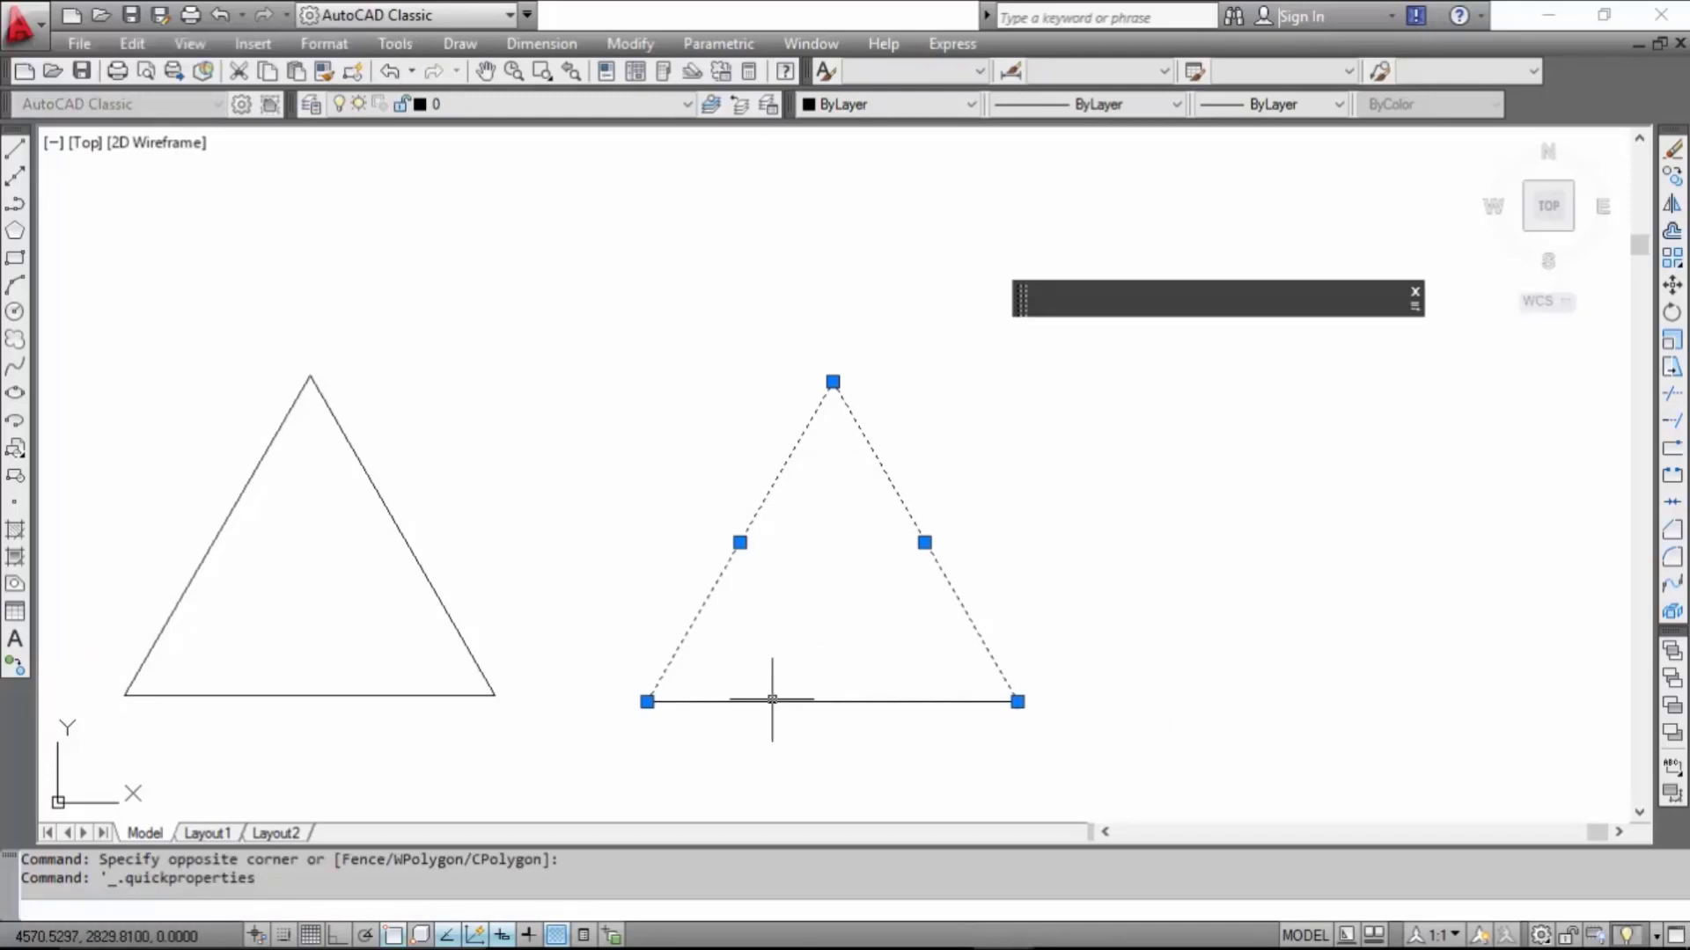
key("Escape")
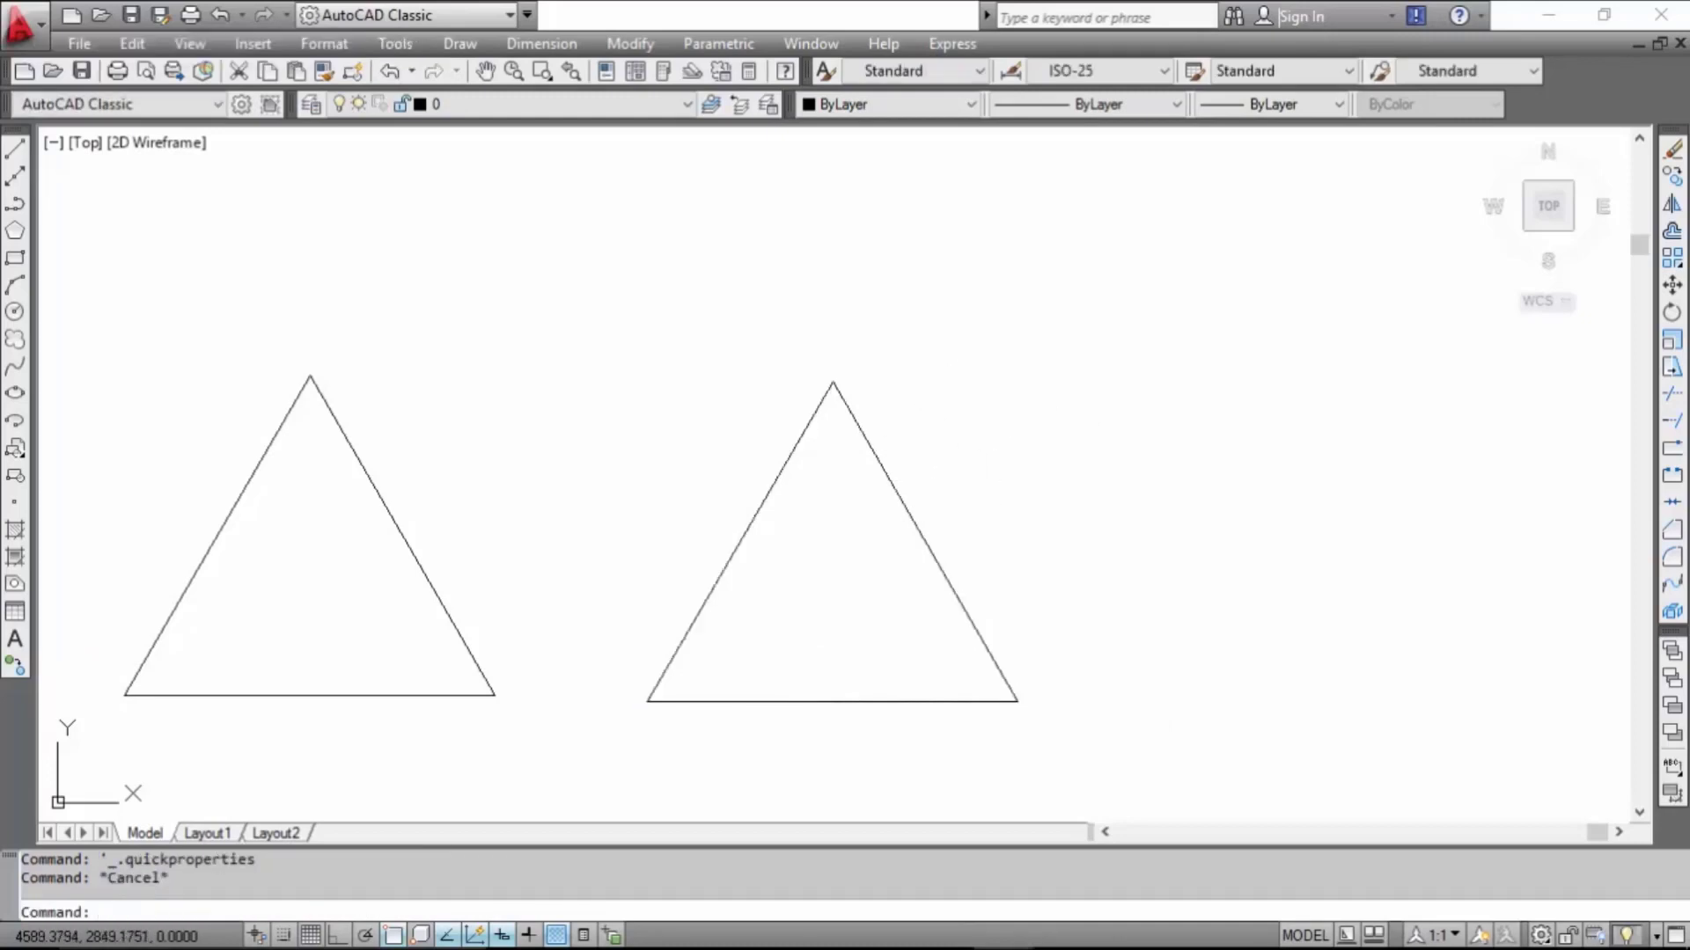
Step: Try to move the line triangle's right side away from the other two by its midpoint grip, and undo the move
left_click(906, 506)
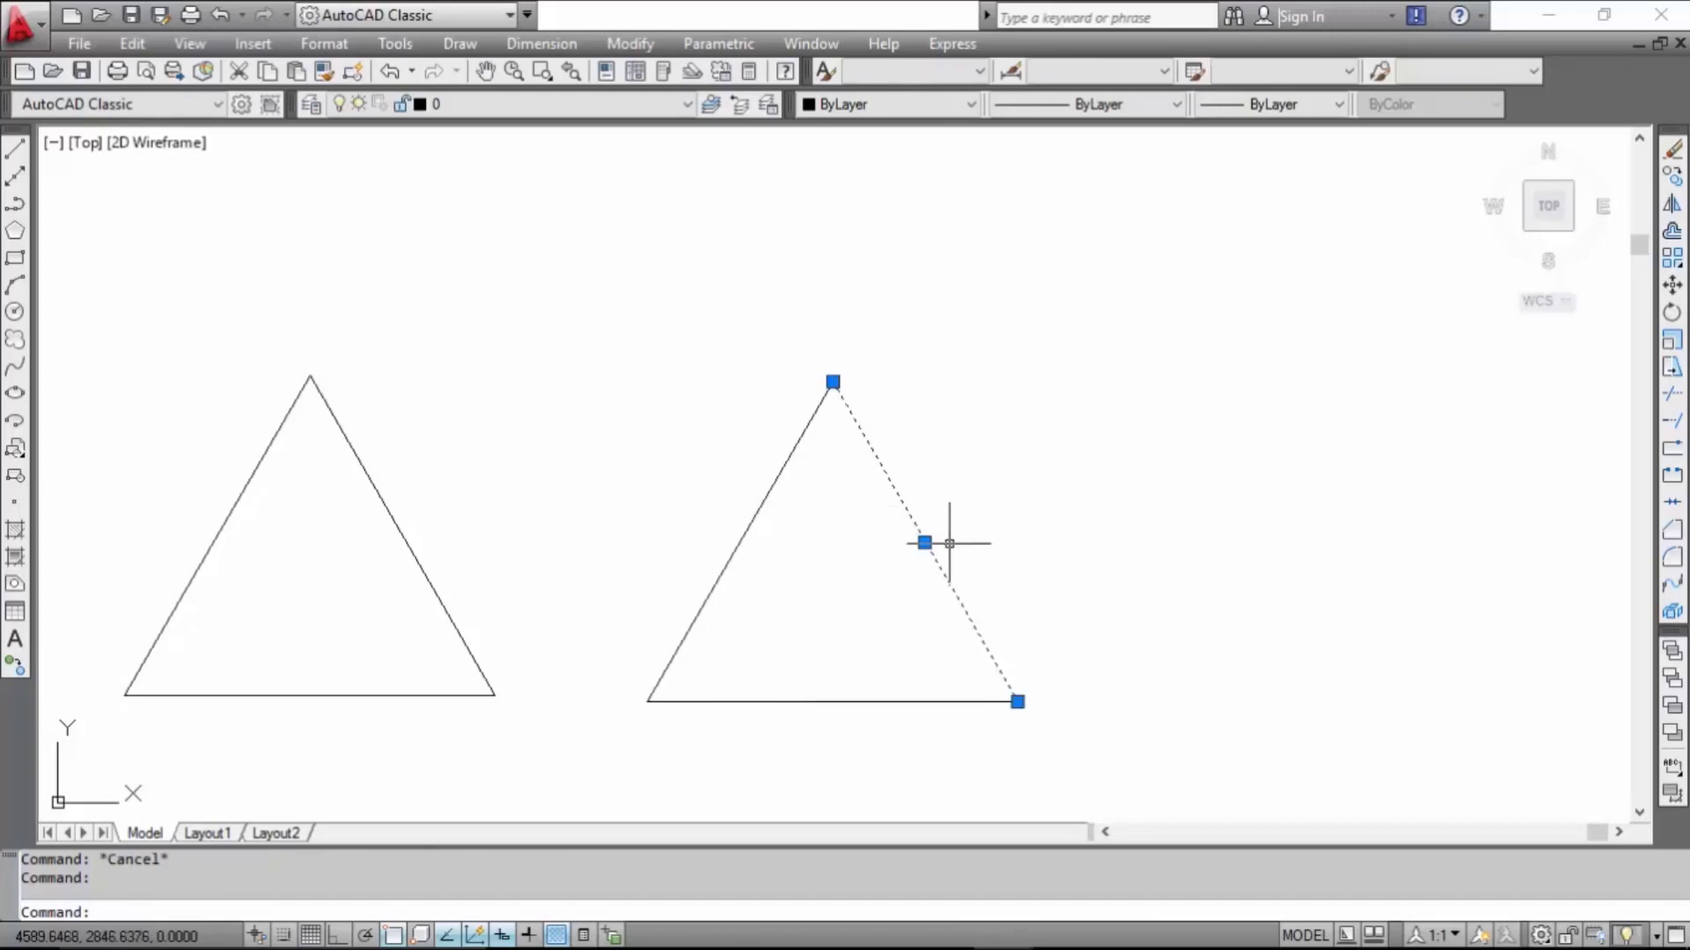
left_click(924, 542)
left_click(1109, 491)
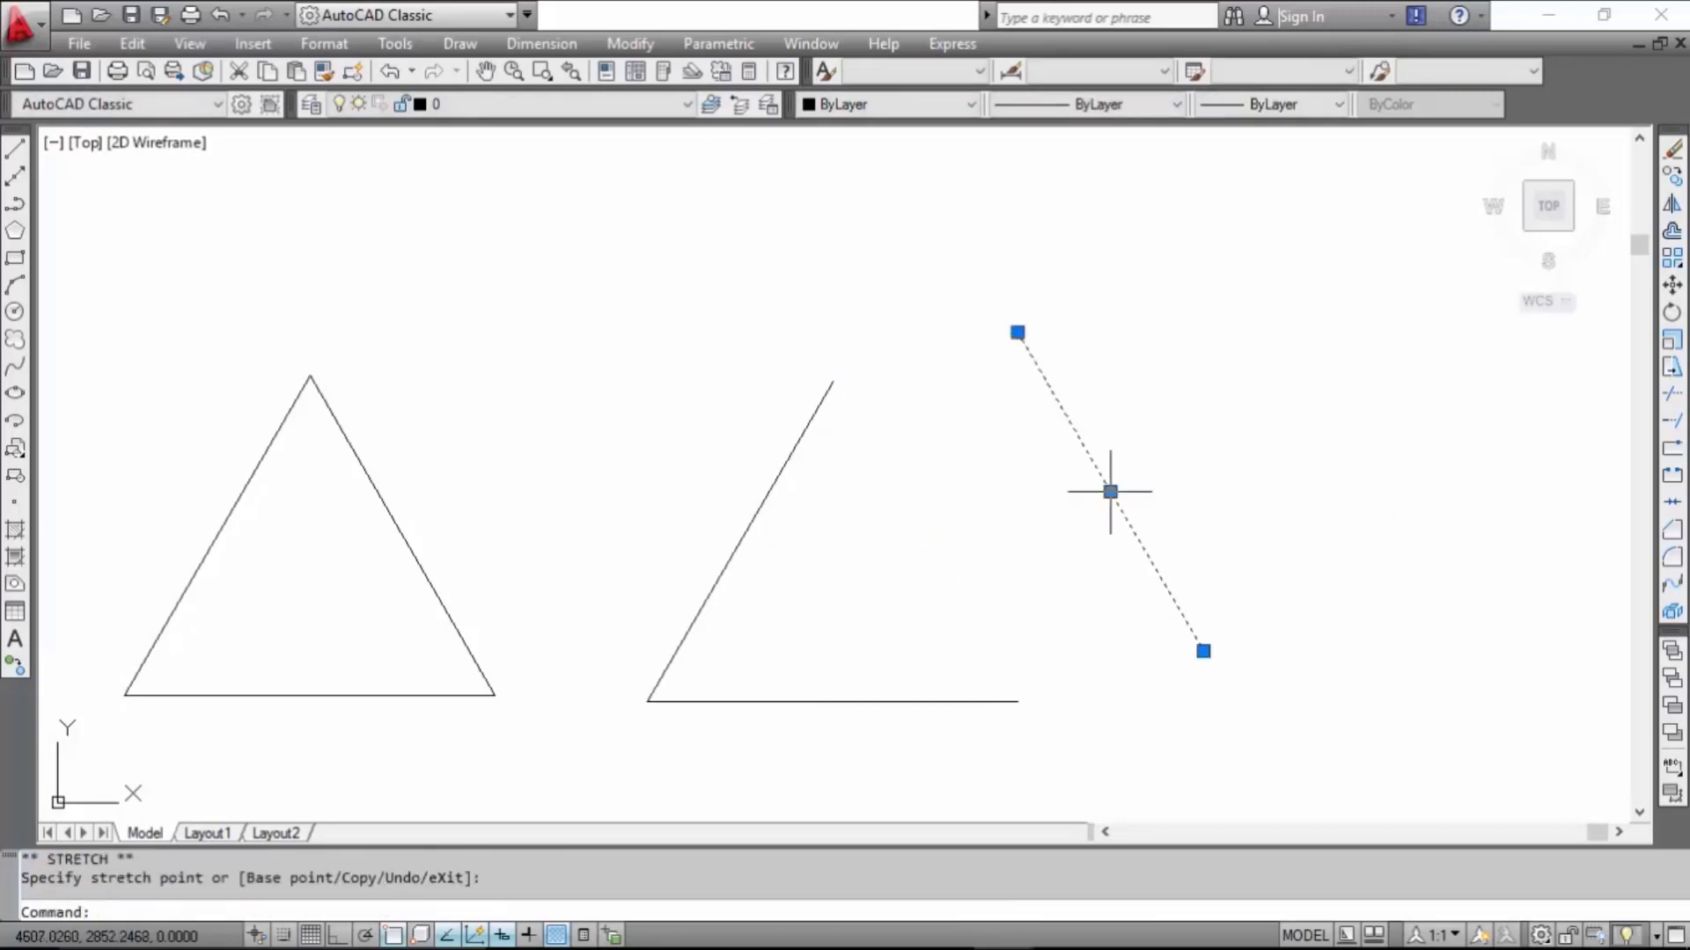
left_click(1044, 569)
left_click(976, 554)
key("Escape")
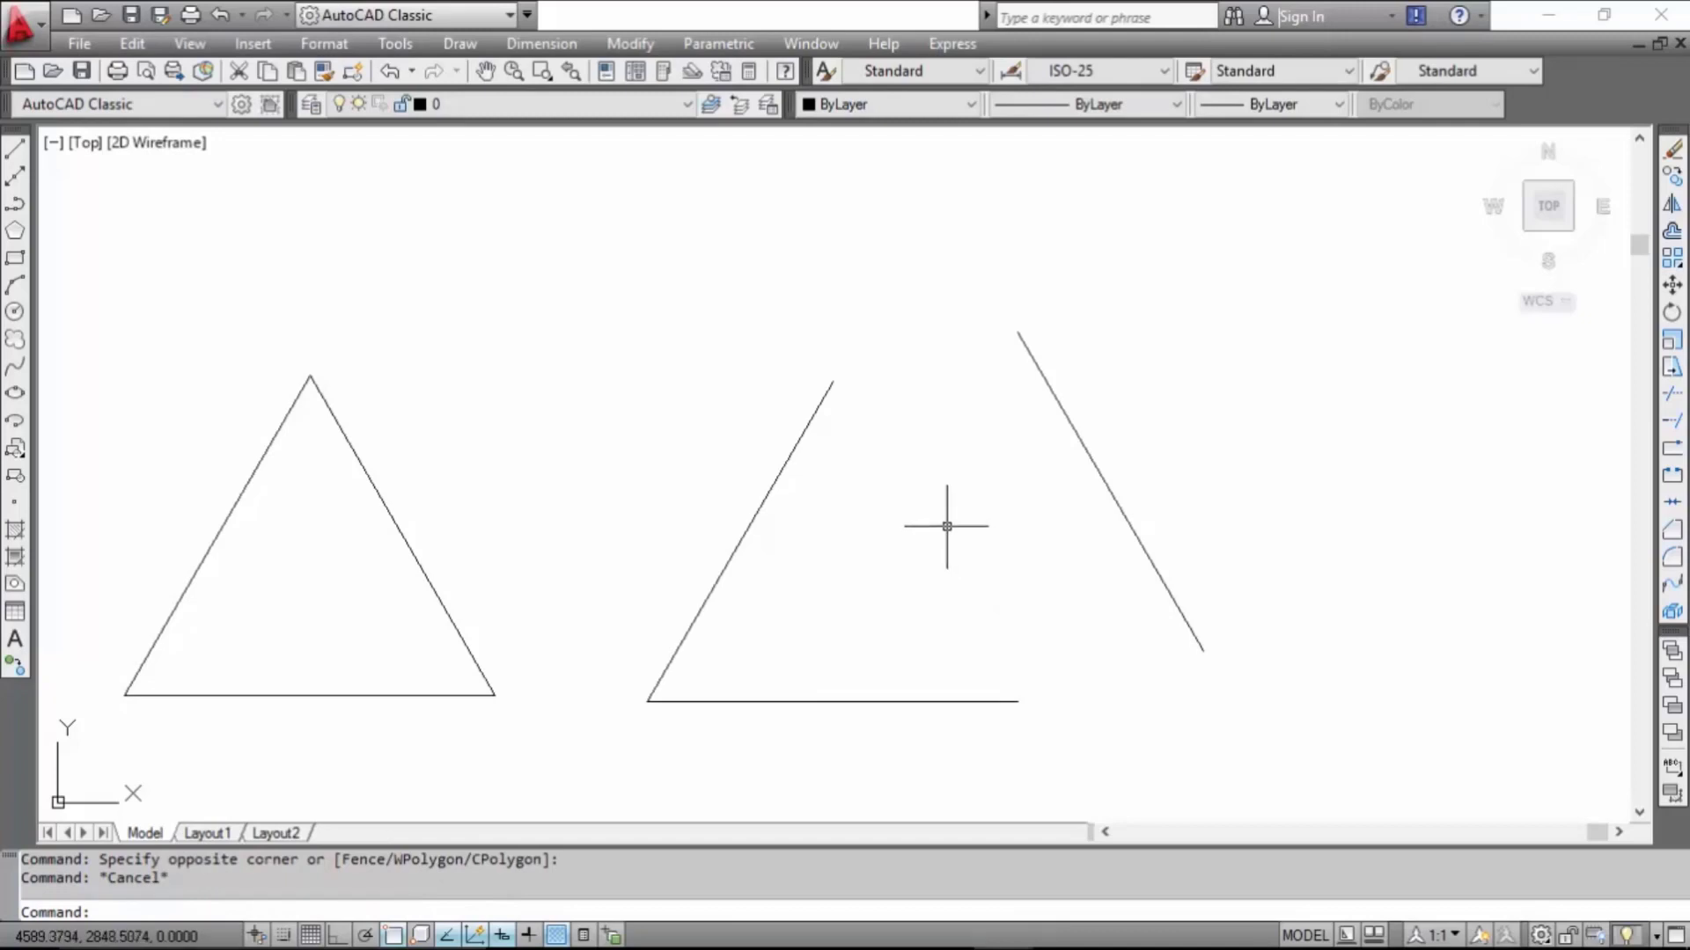
key("ctrl+z")
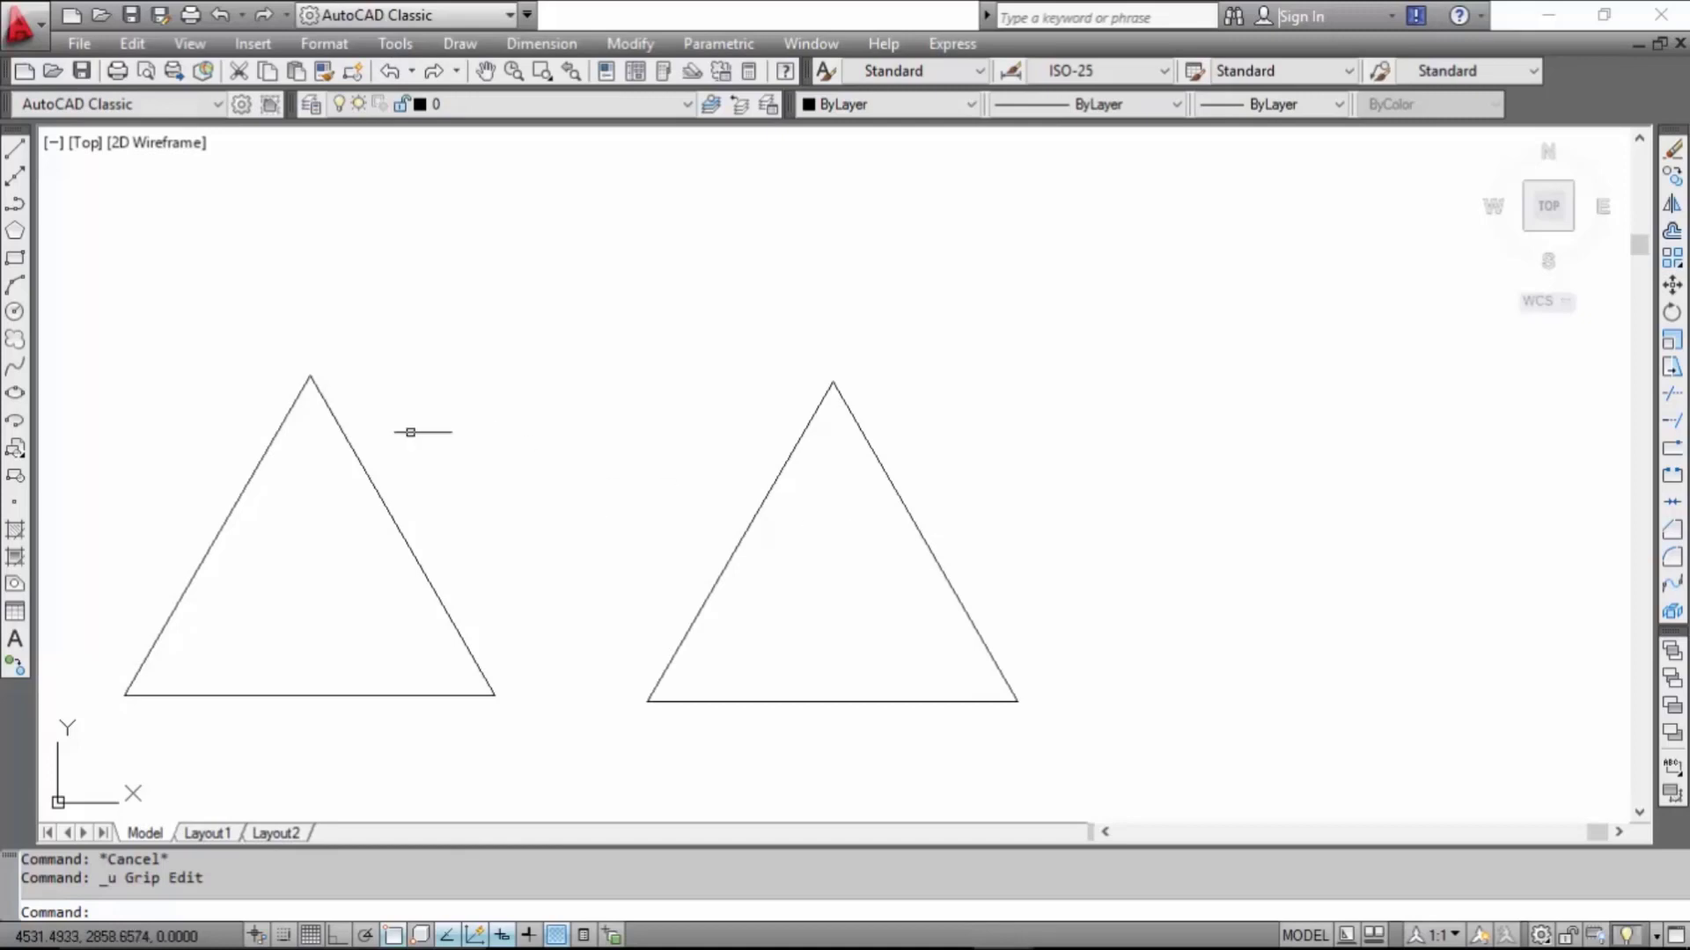
Step: Move the whole polyline triangle diagonally up and to the right of its original position
left_click(269, 438)
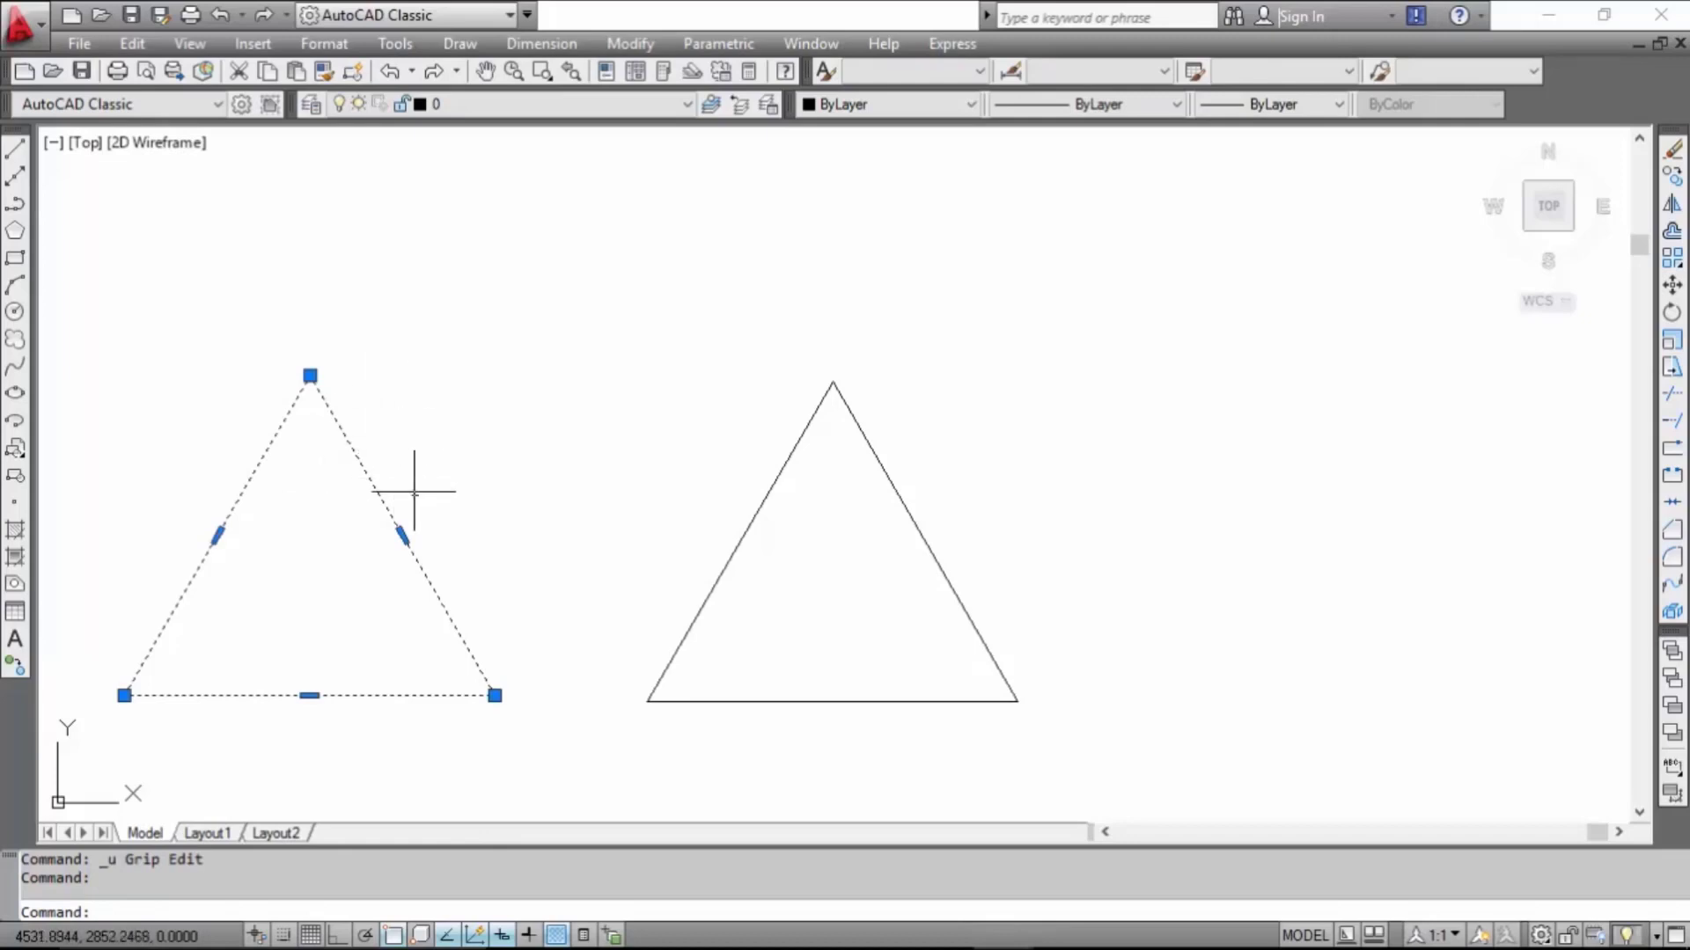
left_click(406, 535)
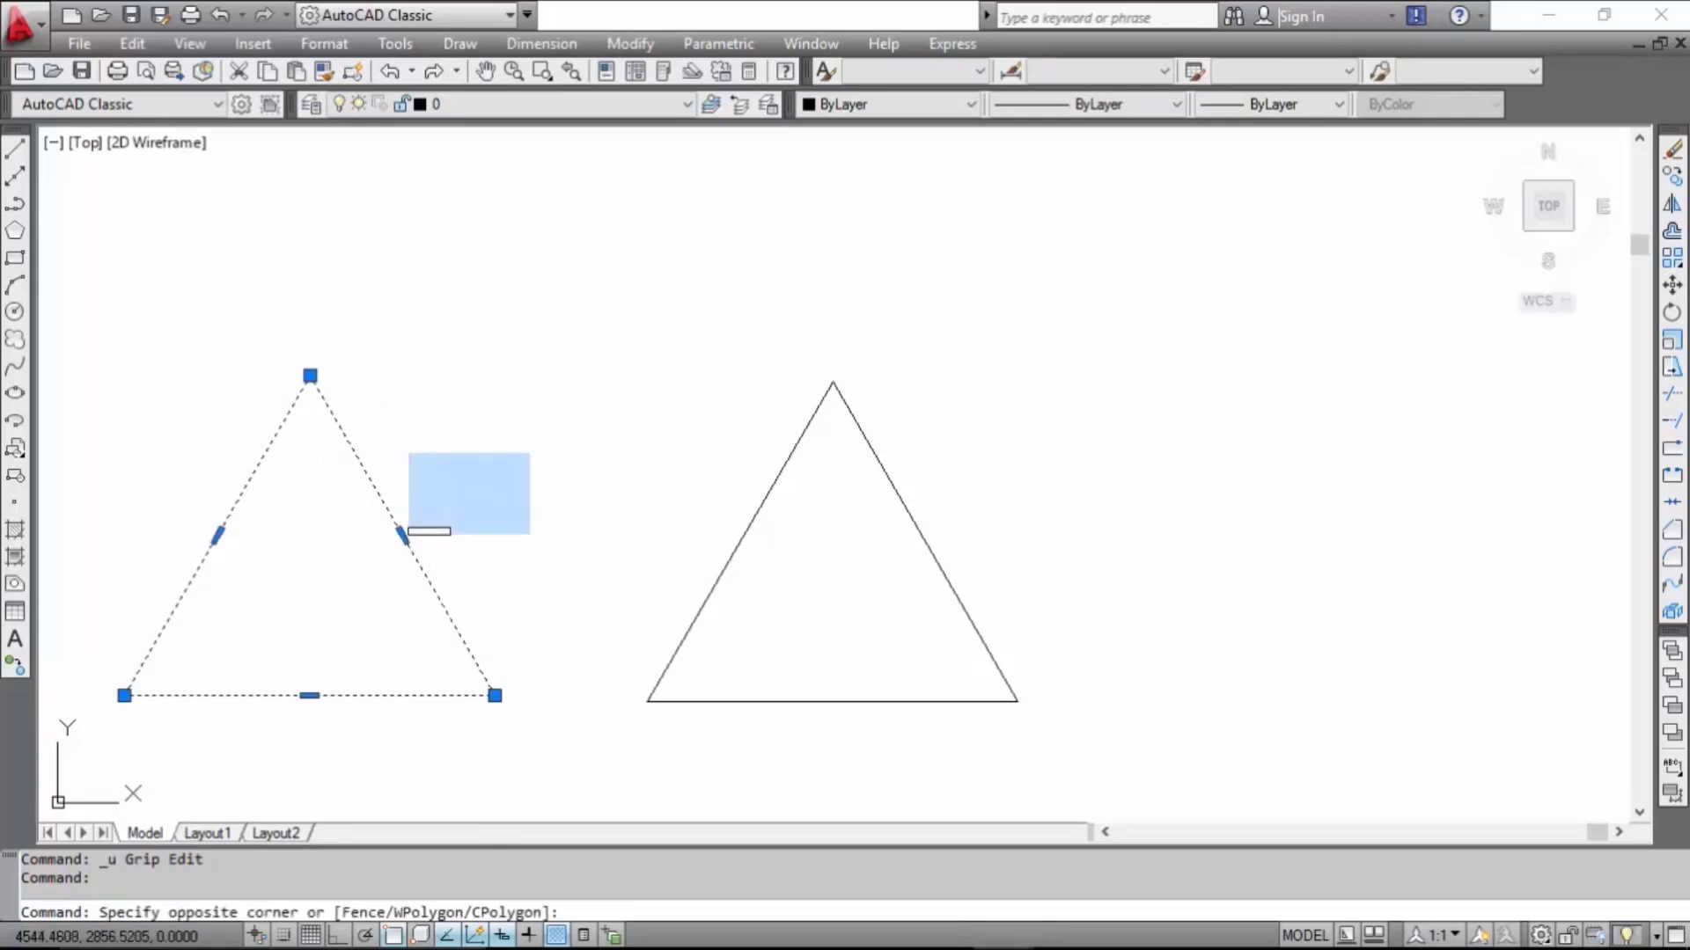
left_click(557, 431)
left_click_drag(403, 542, 515, 427)
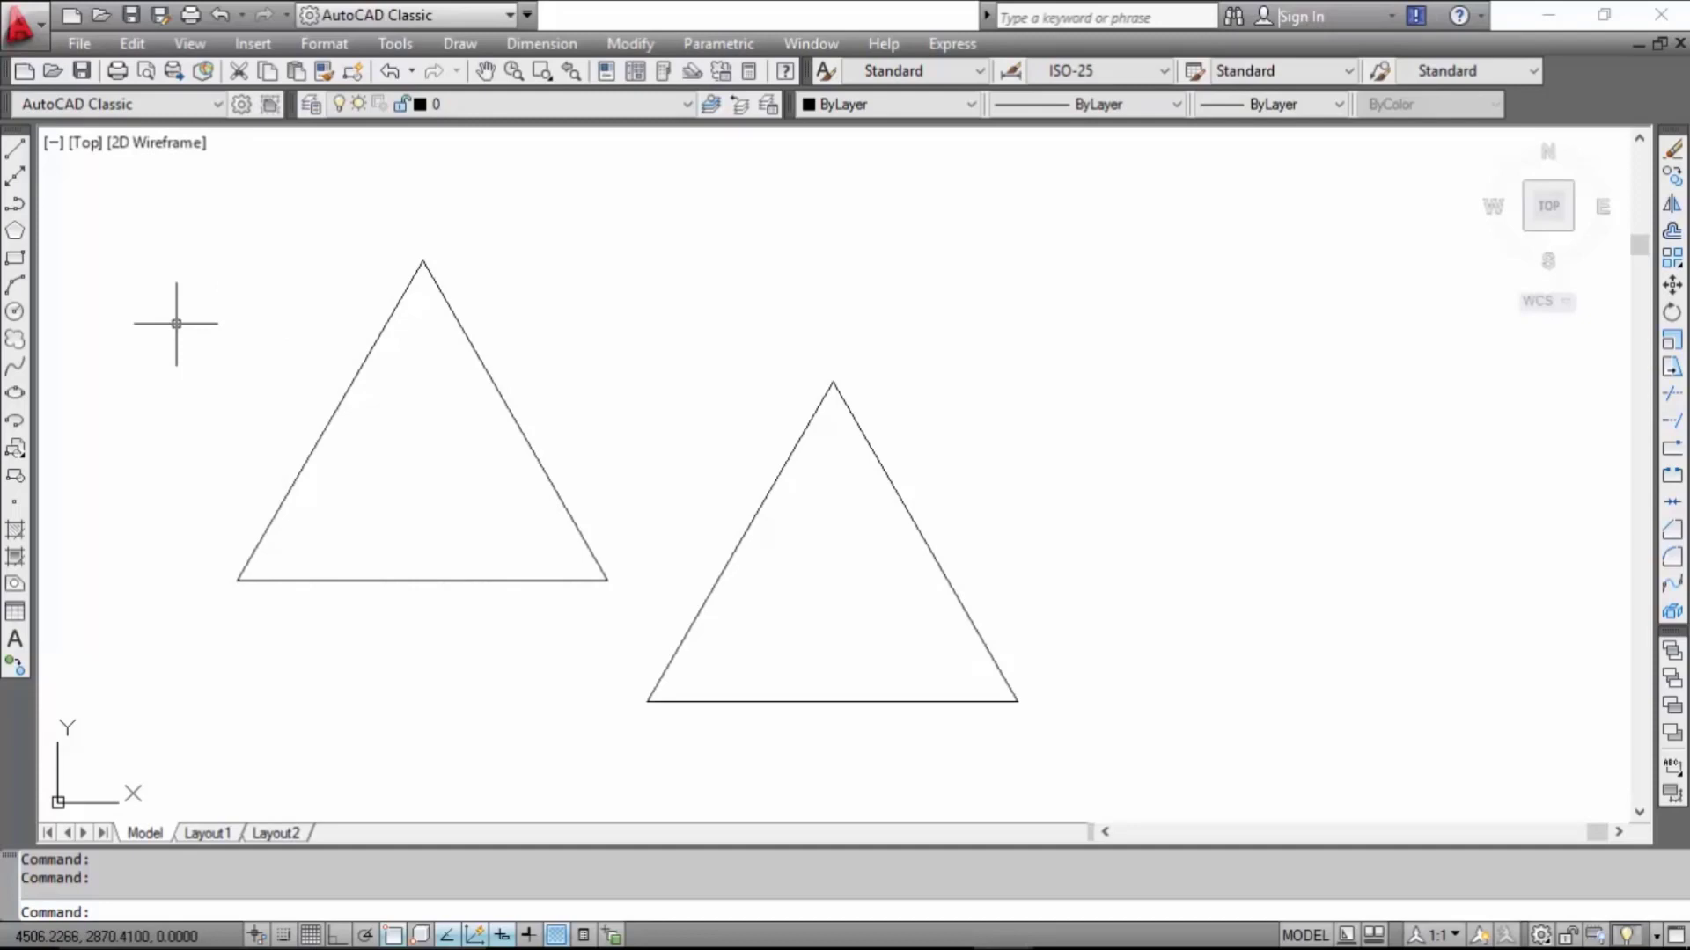
Step: Draw one horizontal construction line (XLINE) level with the polyline triangle's apex, and end the command
left_click(15, 176)
left_click(819, 269)
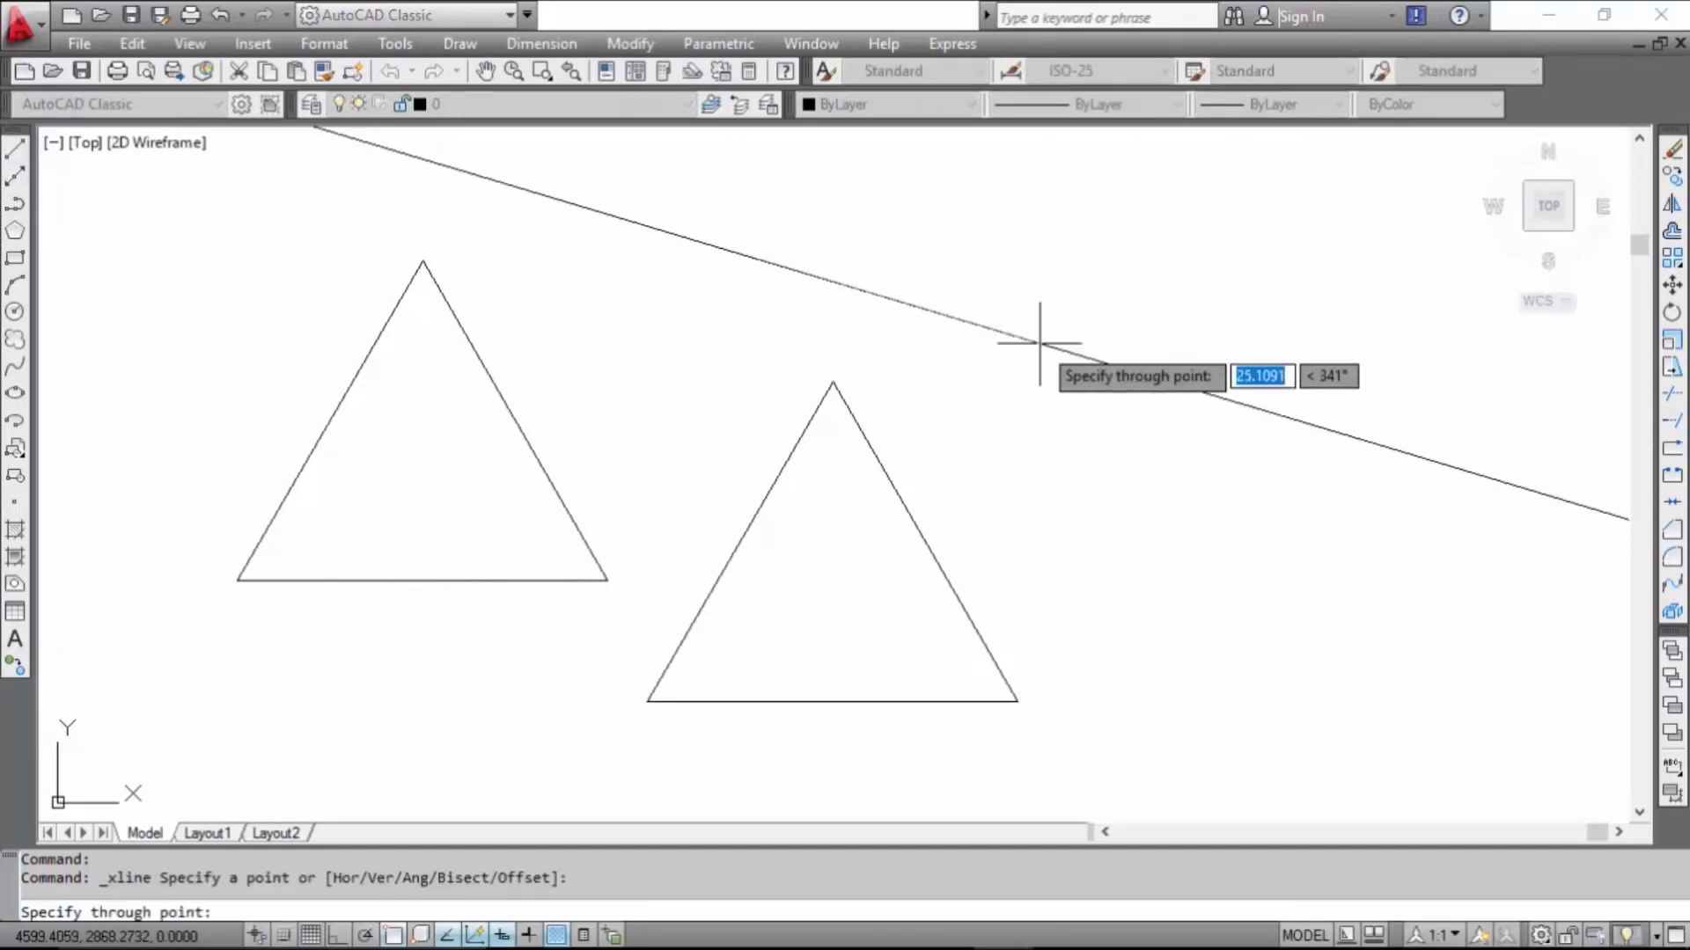
left_click(1067, 258)
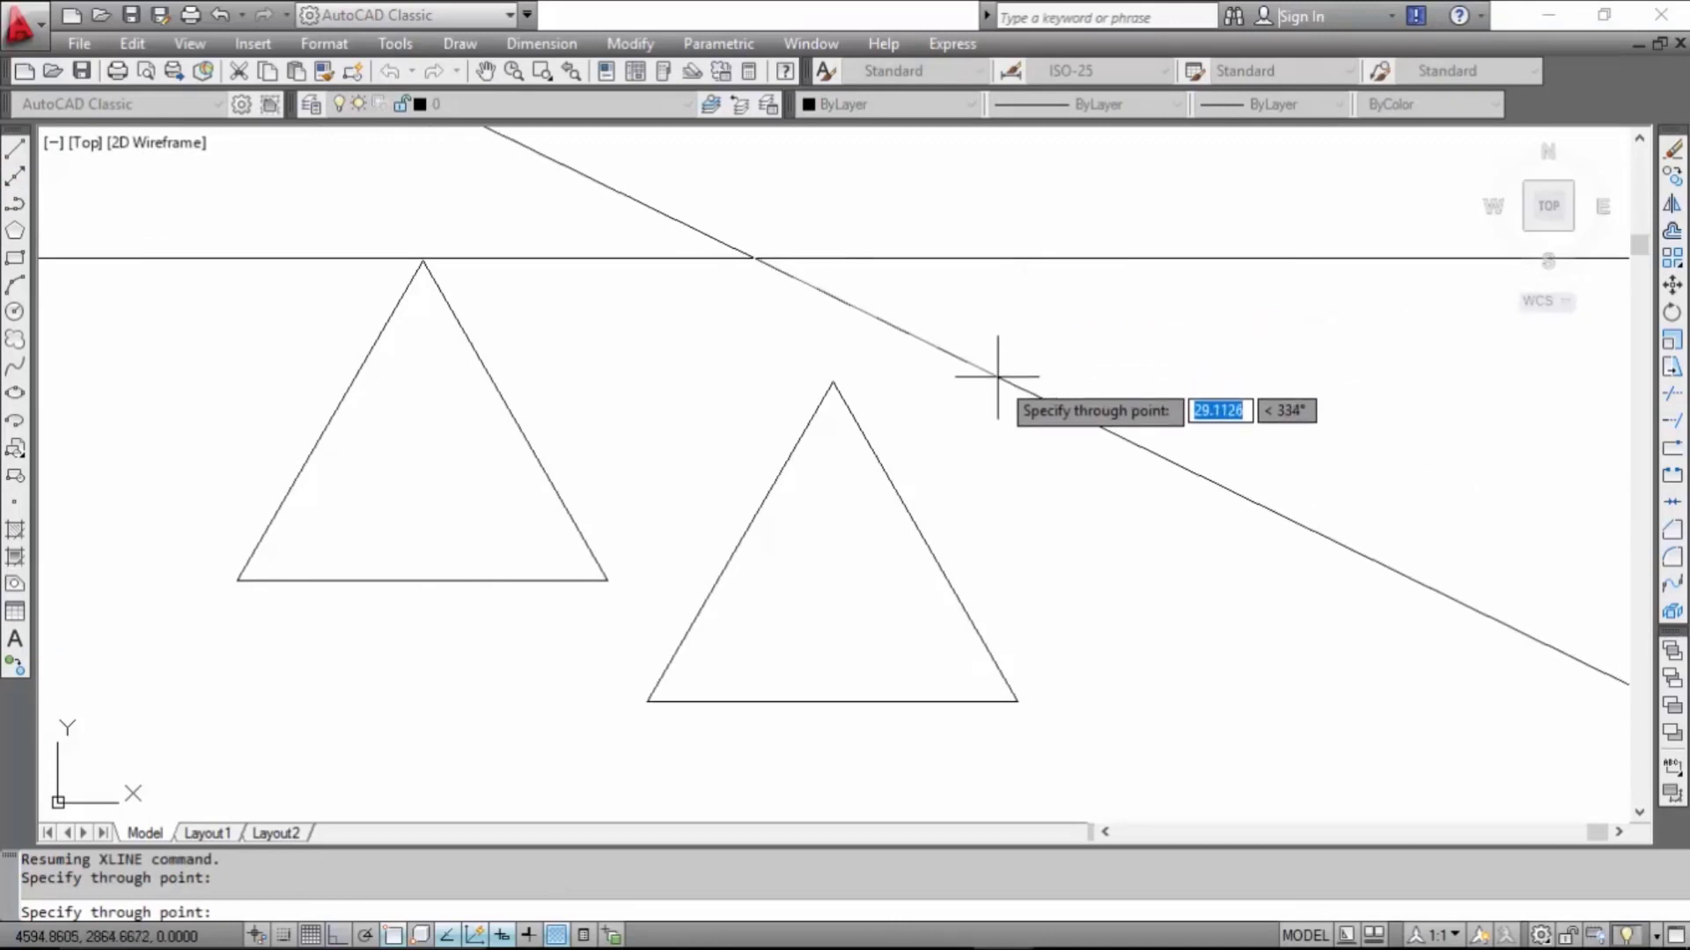
key("Escape")
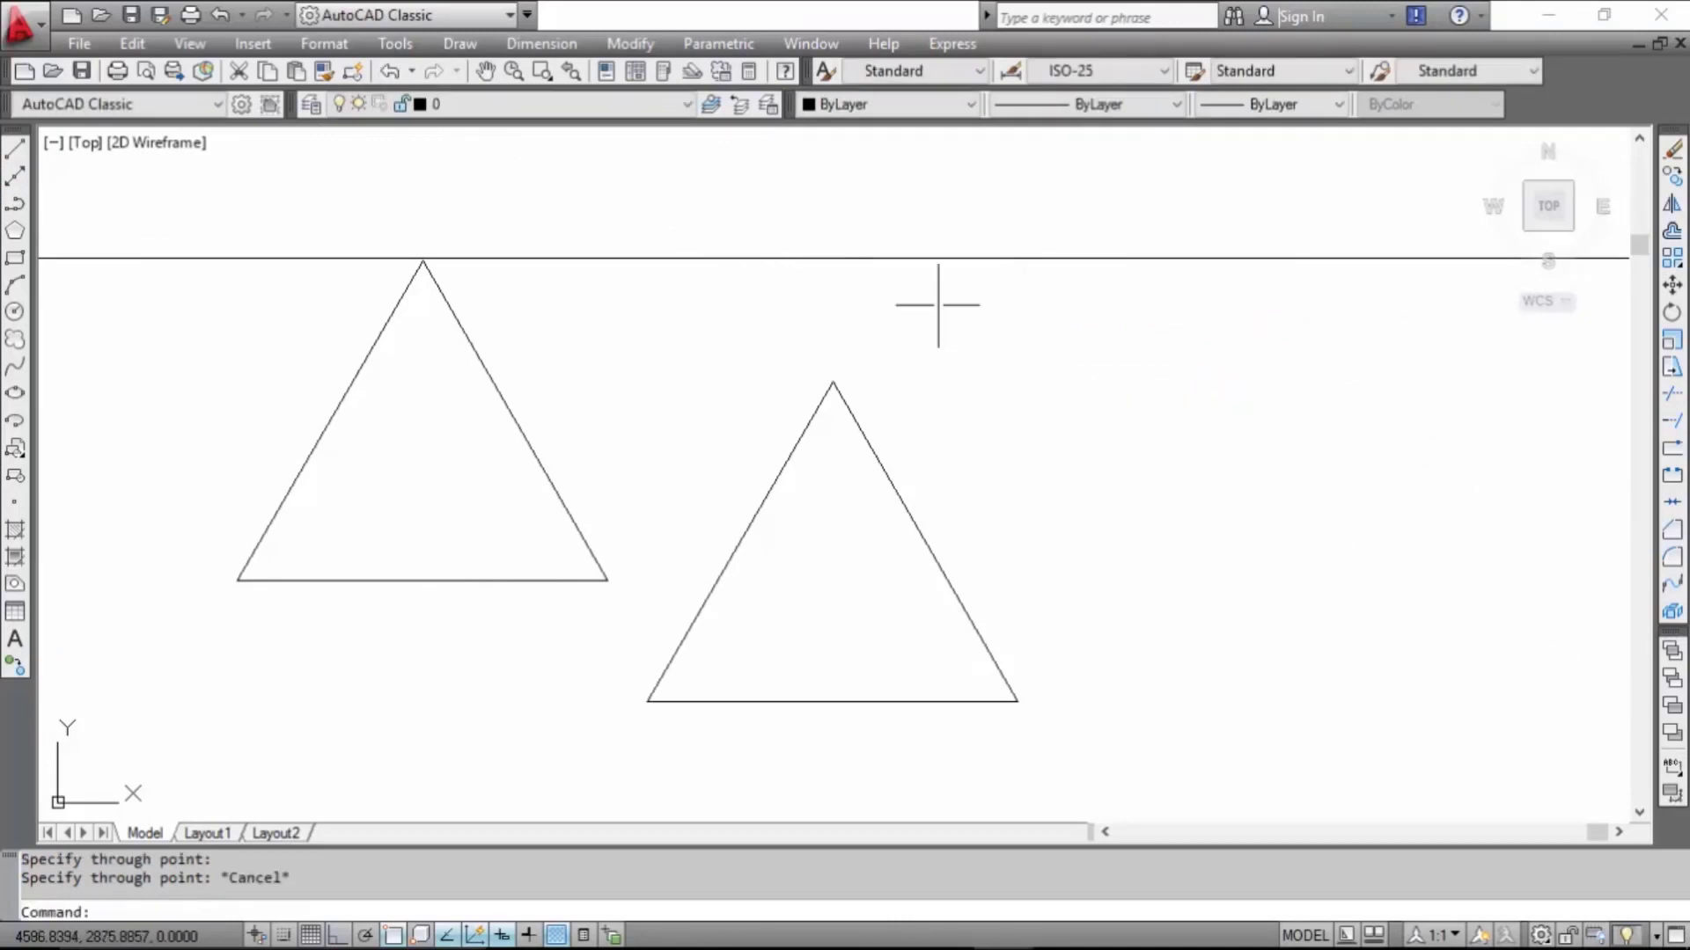
Step: Check how far the horizontal construction line extends across the drawing, and erase it
scroll(899, 227, "down", 6)
scroll(895, 220, "down", 5)
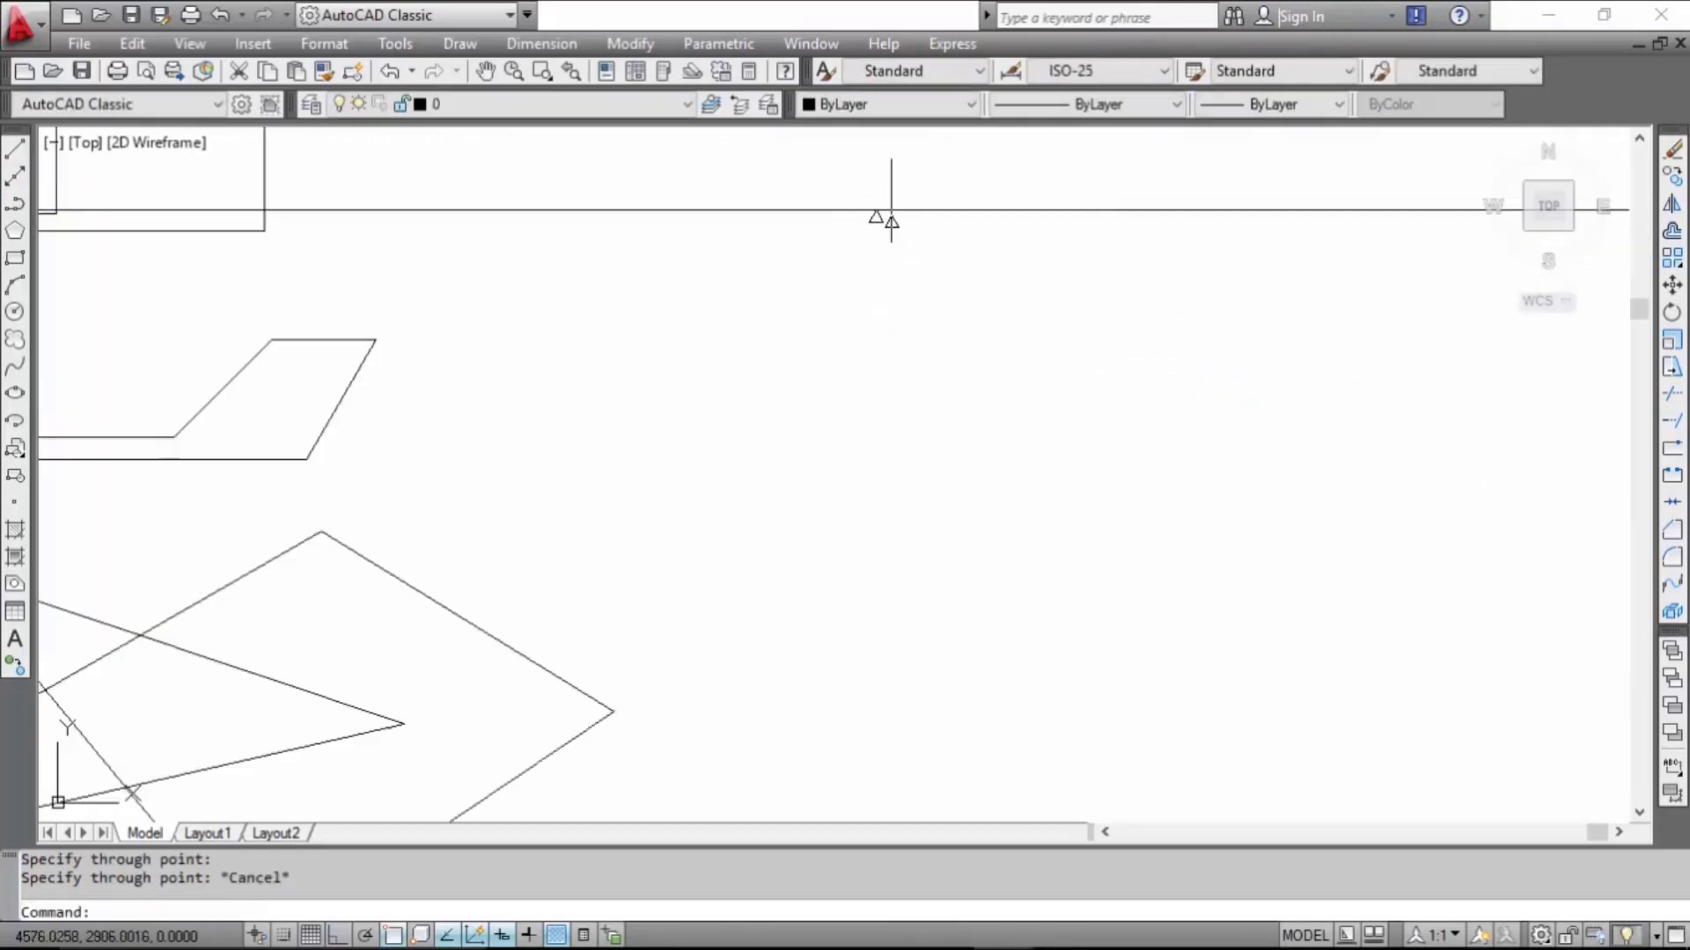
scroll(887, 200, "up", 8)
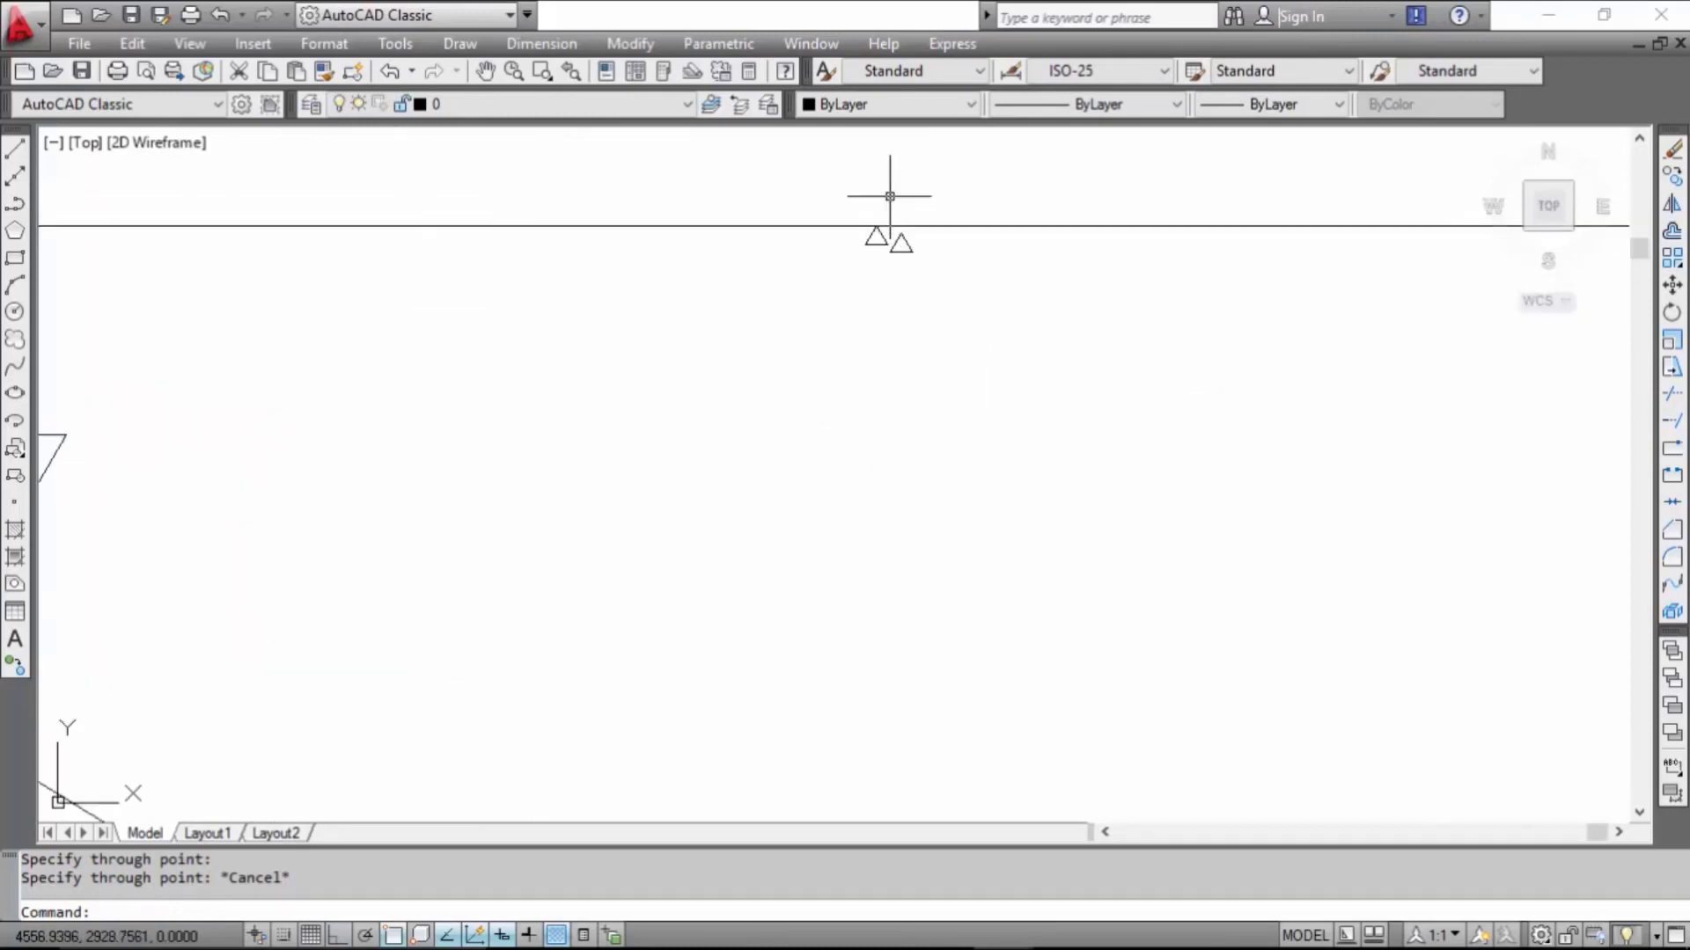
scroll(877, 255, "up", 5)
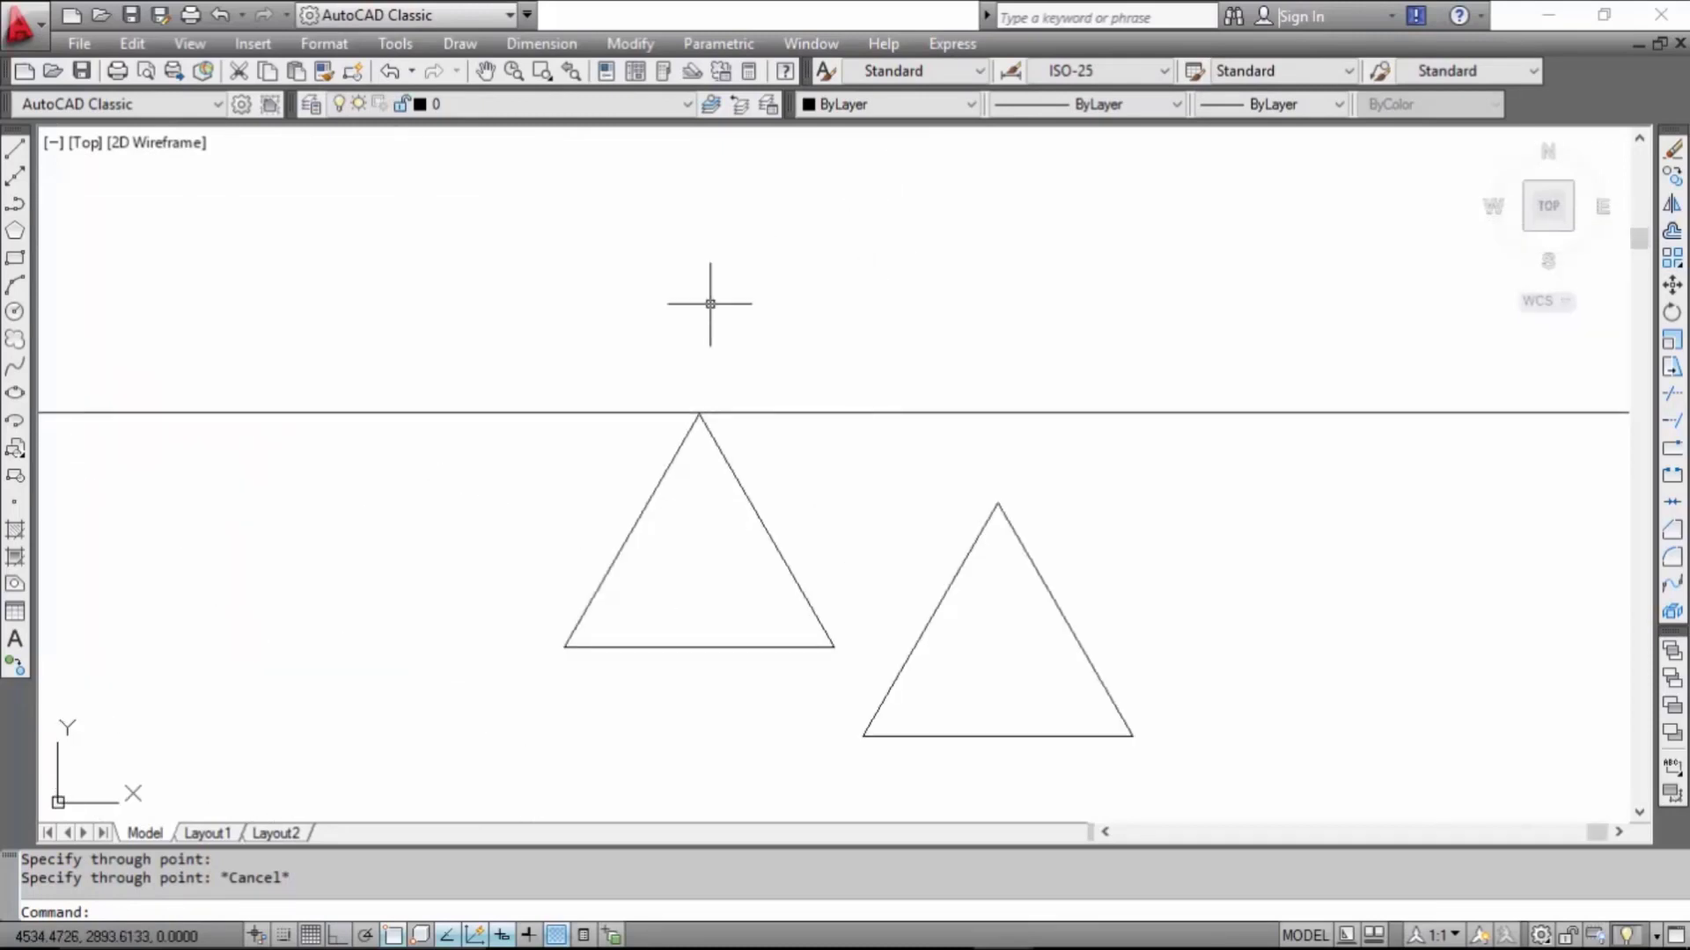
left_click(792, 410)
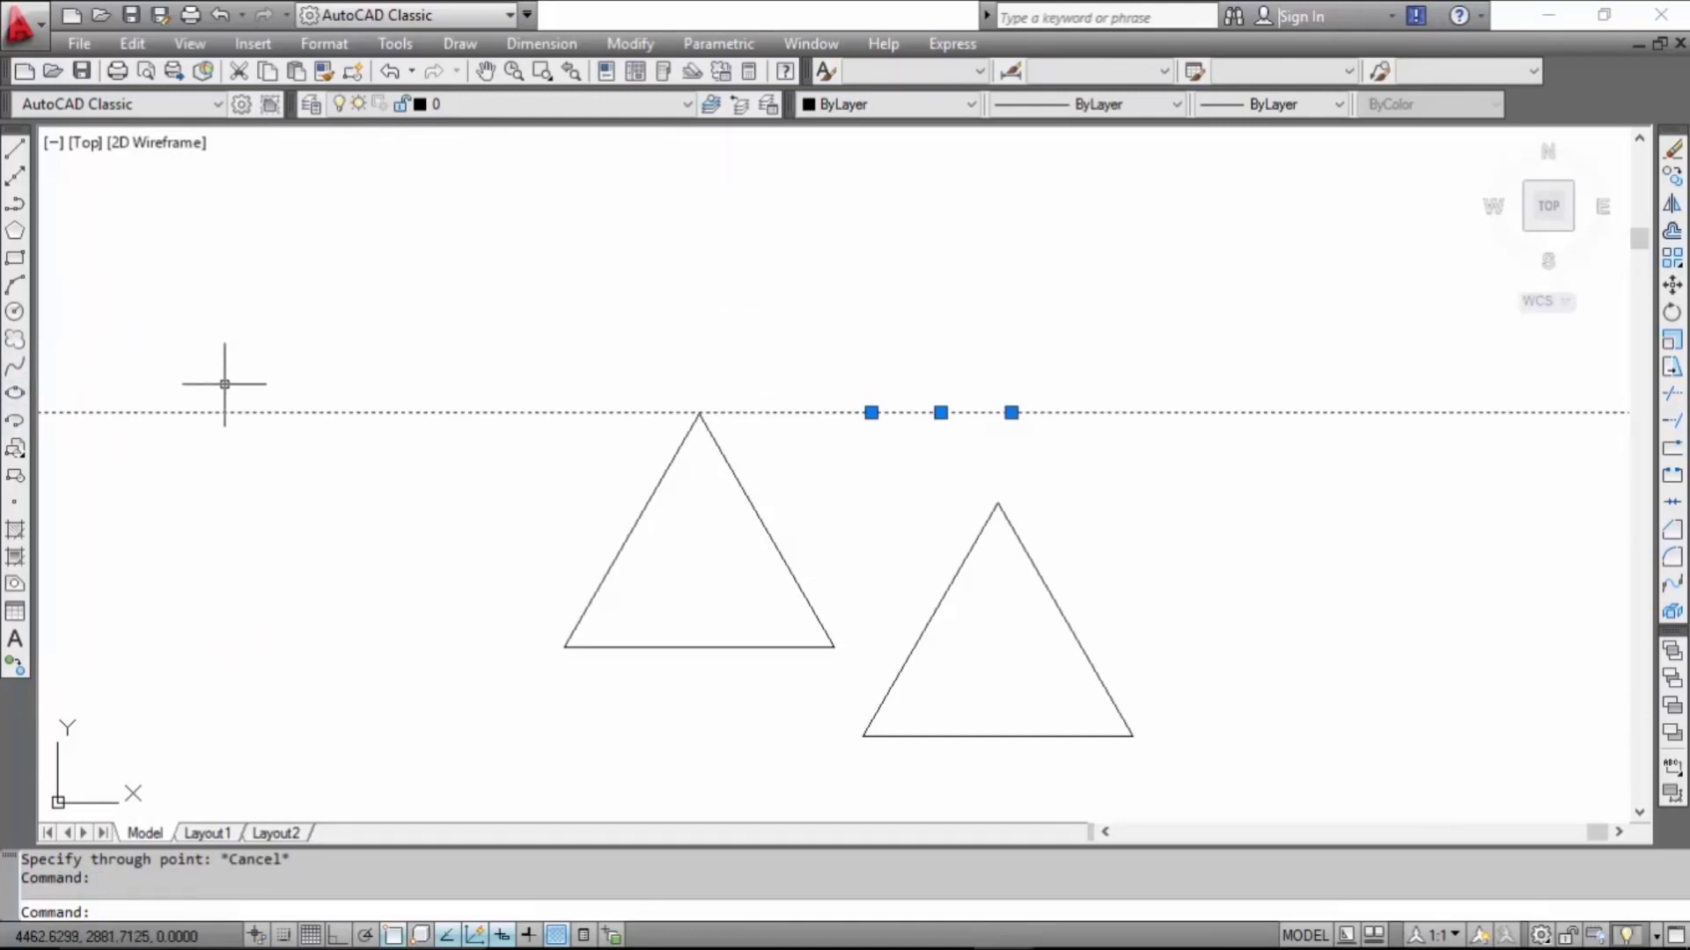
key("Delete")
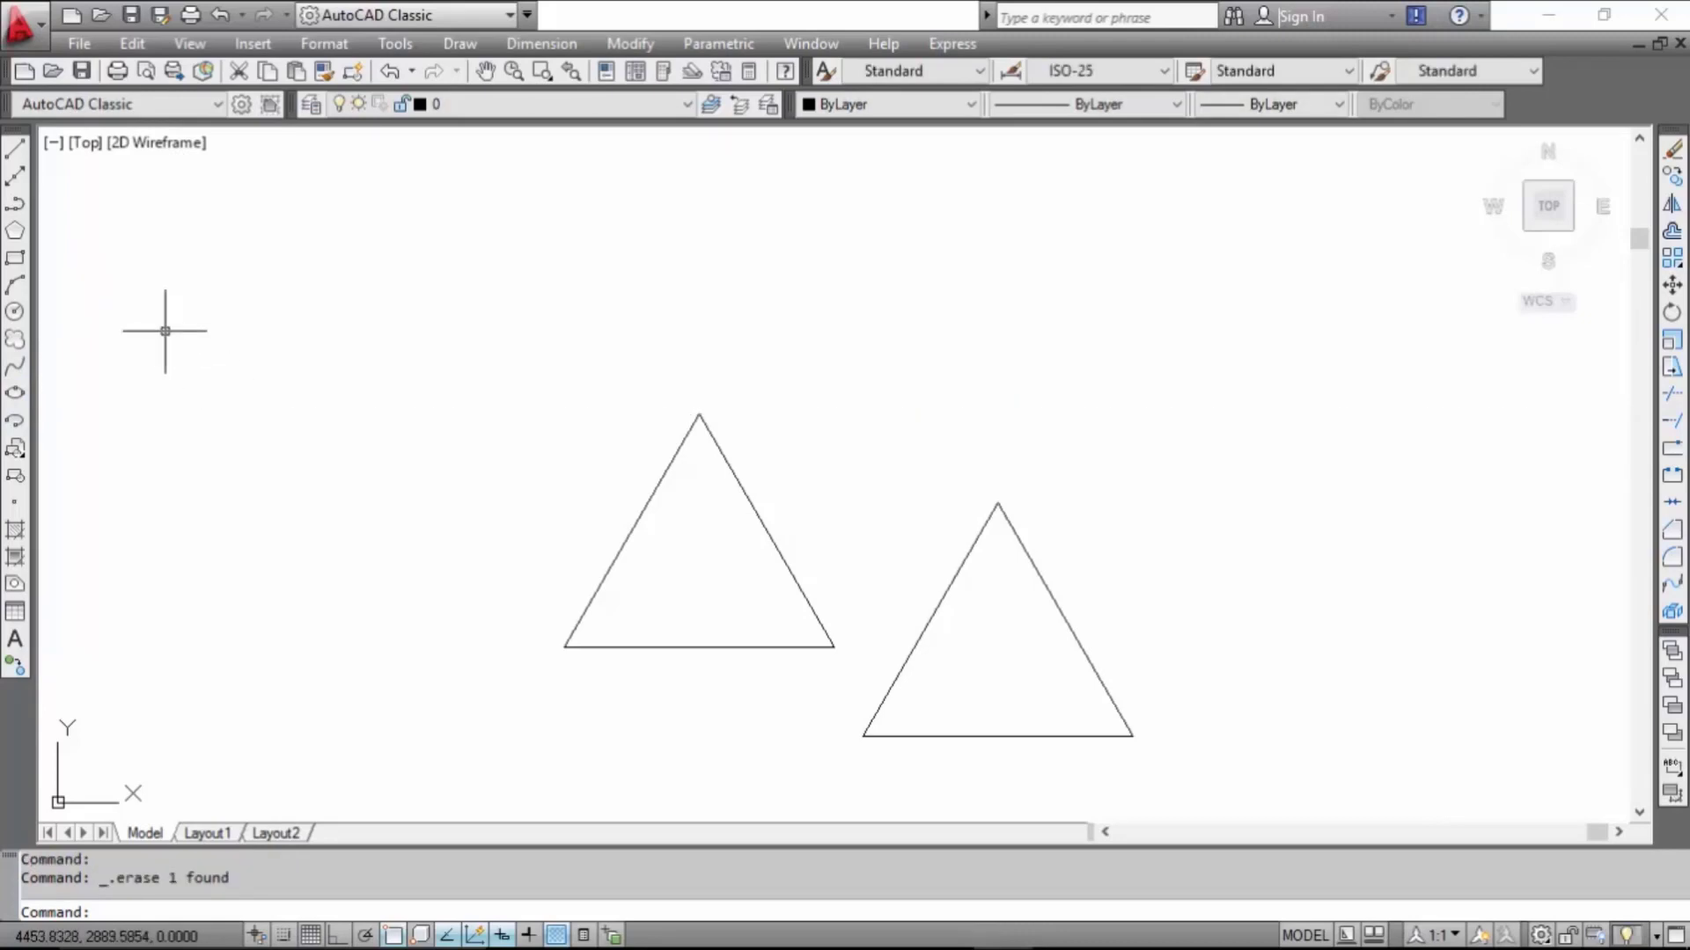
Step: Examine the dimensioned exercise figures, starting with the 50-unit dimension above the hooked-cross figure's upper arm
scroll(431, 475, "down", 5)
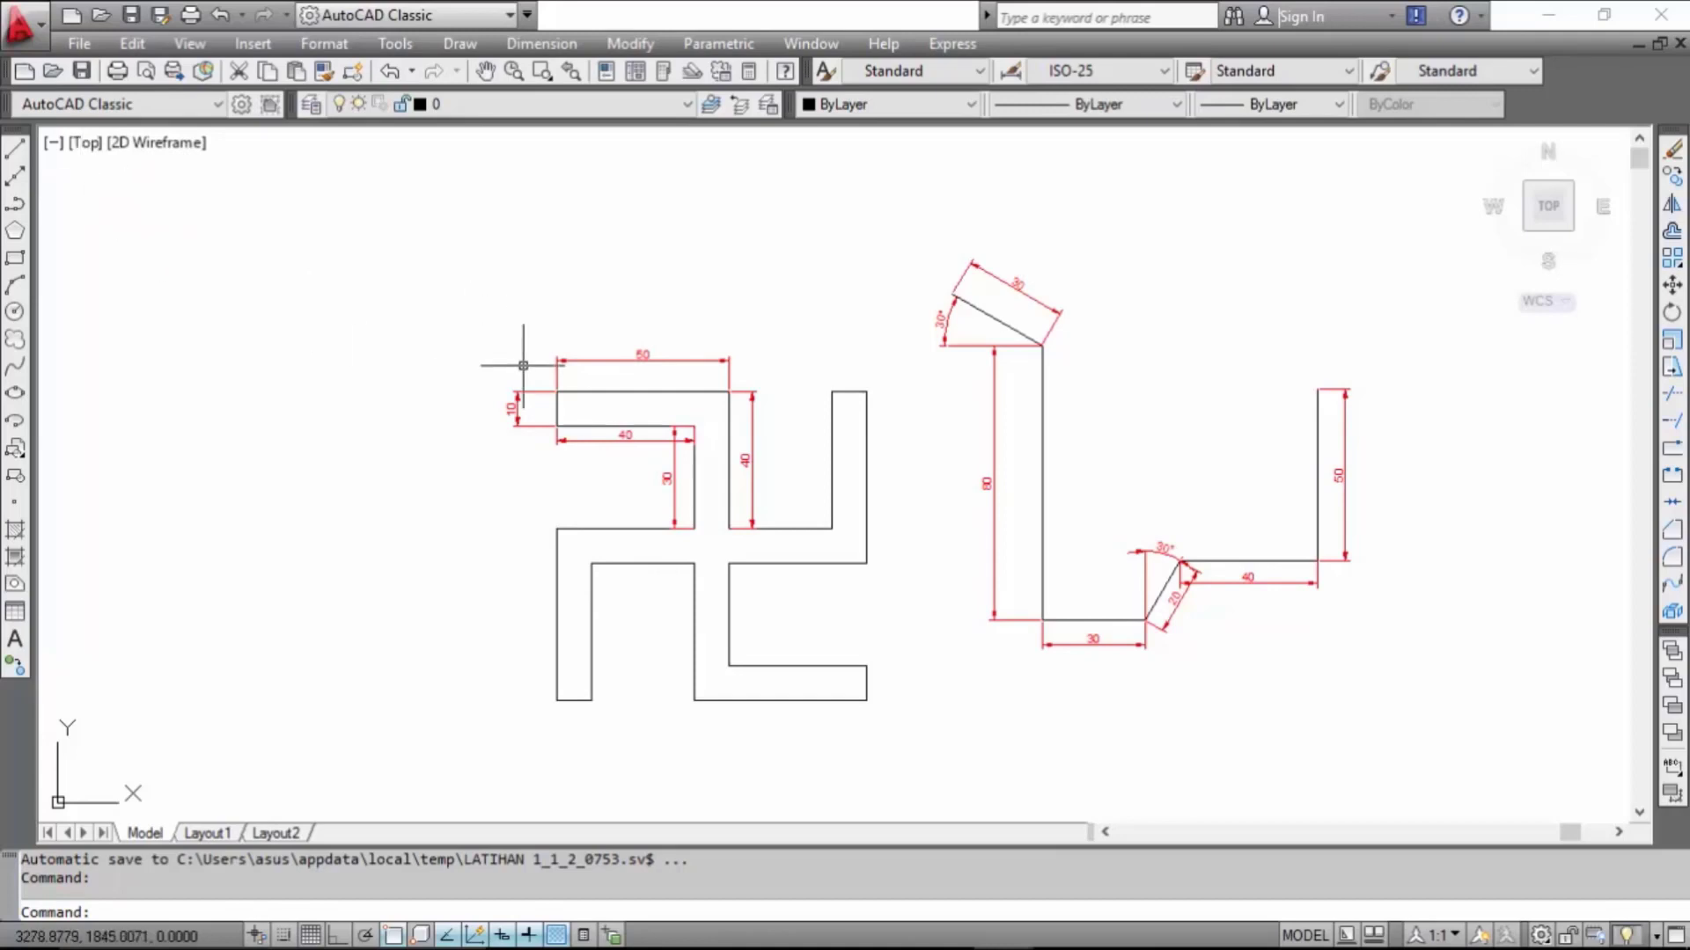
left_click(620, 360)
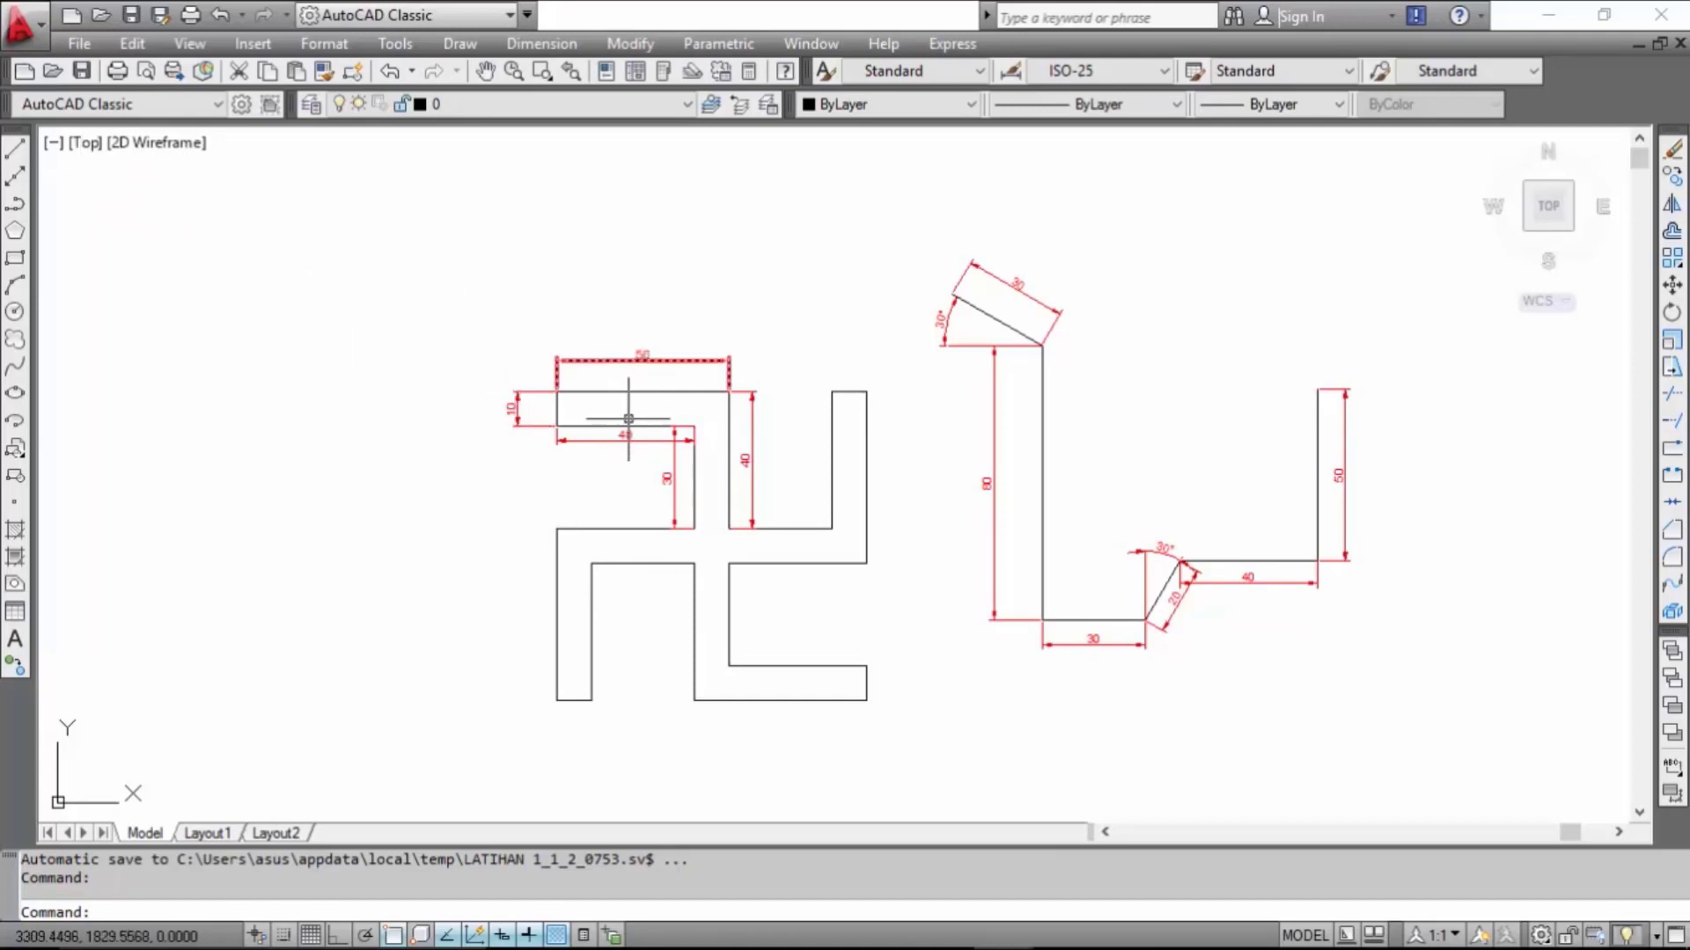